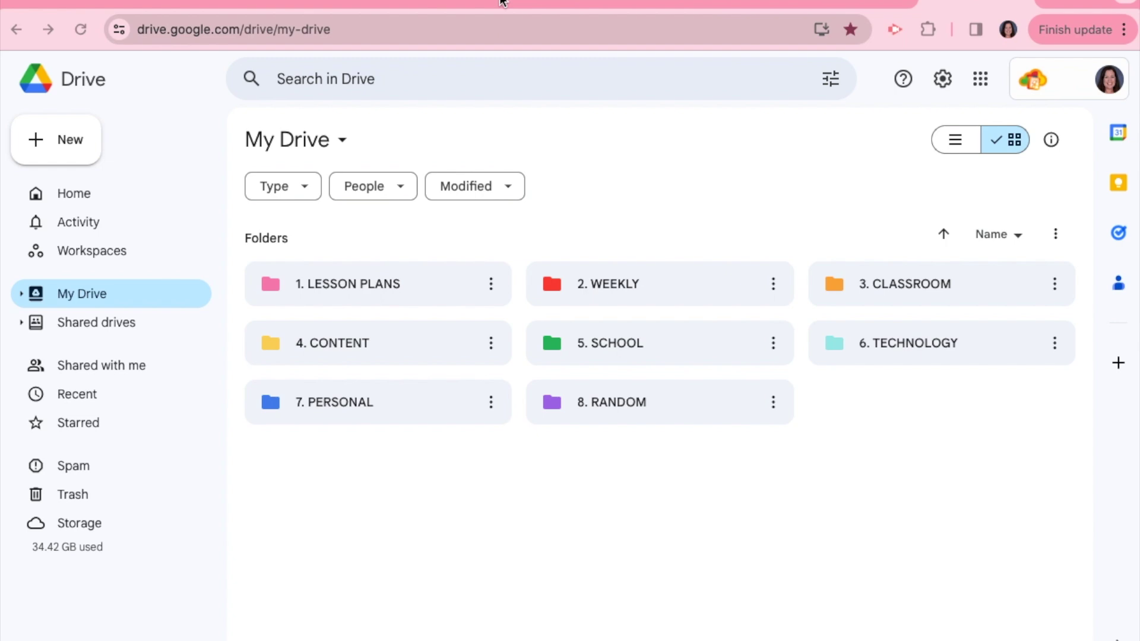
Bring up the 2023 Day 2 deck and view the Independent Work and Turning In Work slides.
left_click(503, 3)
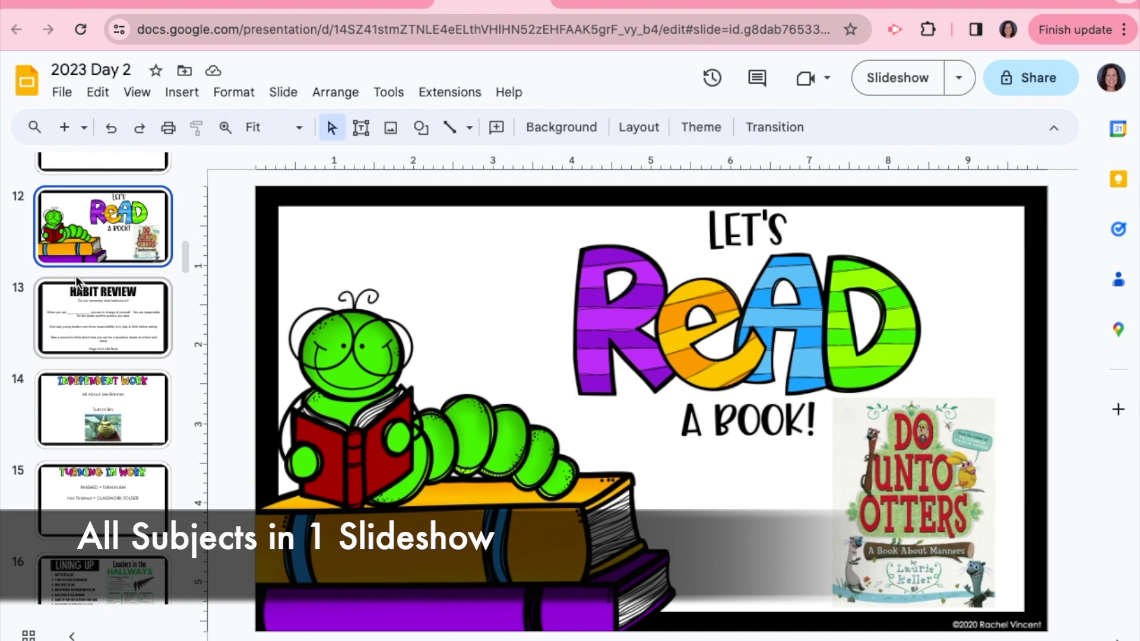
scroll(76, 276, "up", 1)
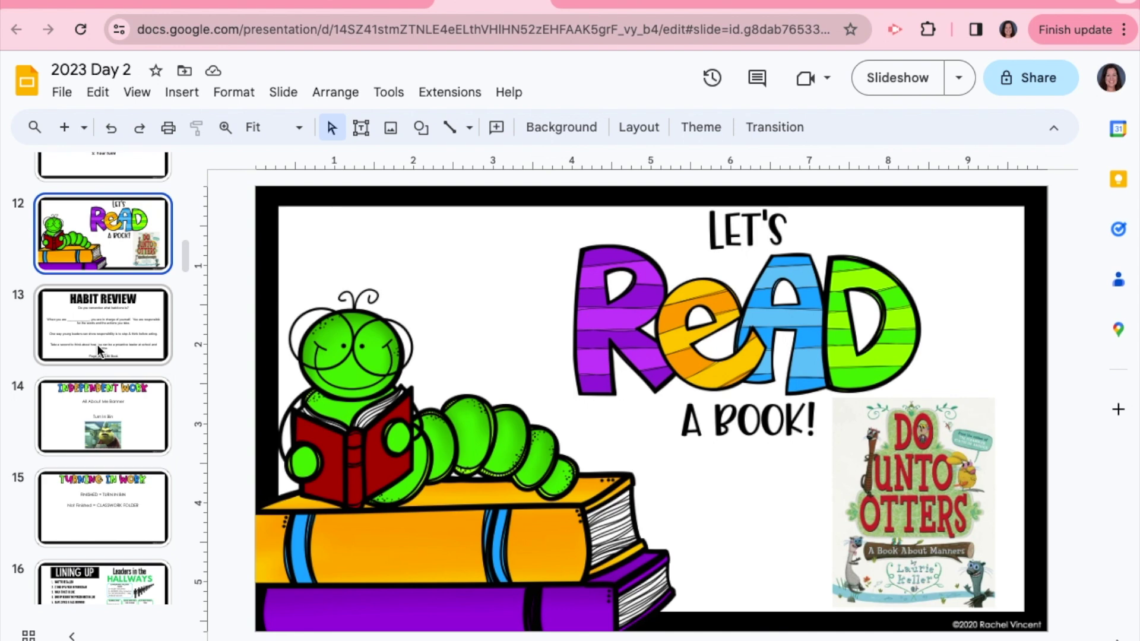
scroll(97, 347, "down", 1)
scroll(98, 356, "down", 4)
left_click(106, 381)
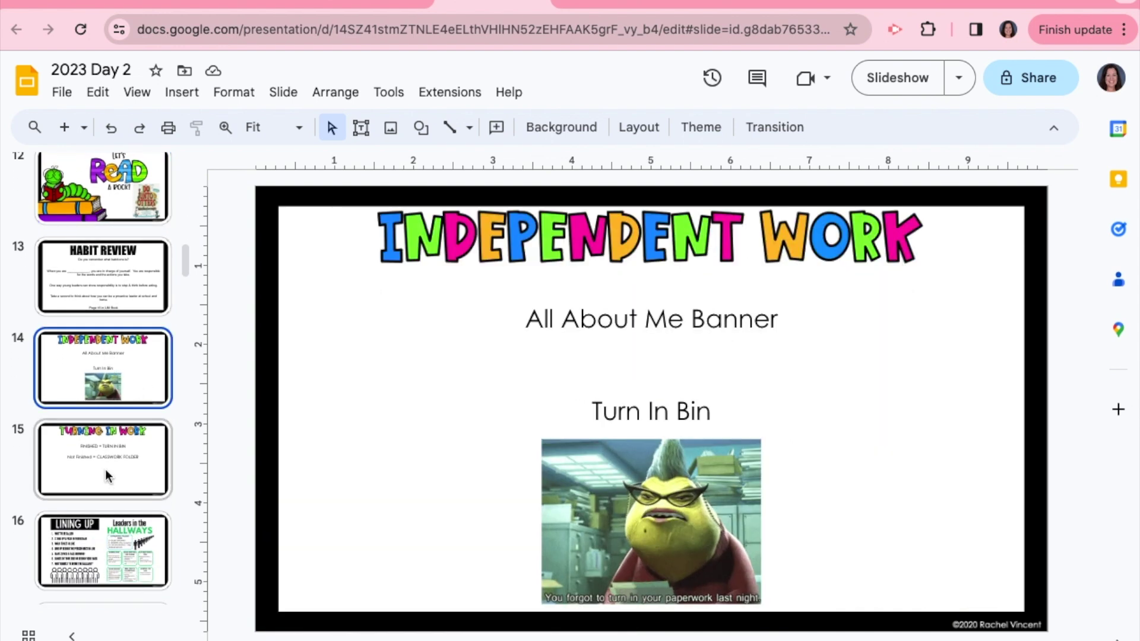
left_click(106, 475)
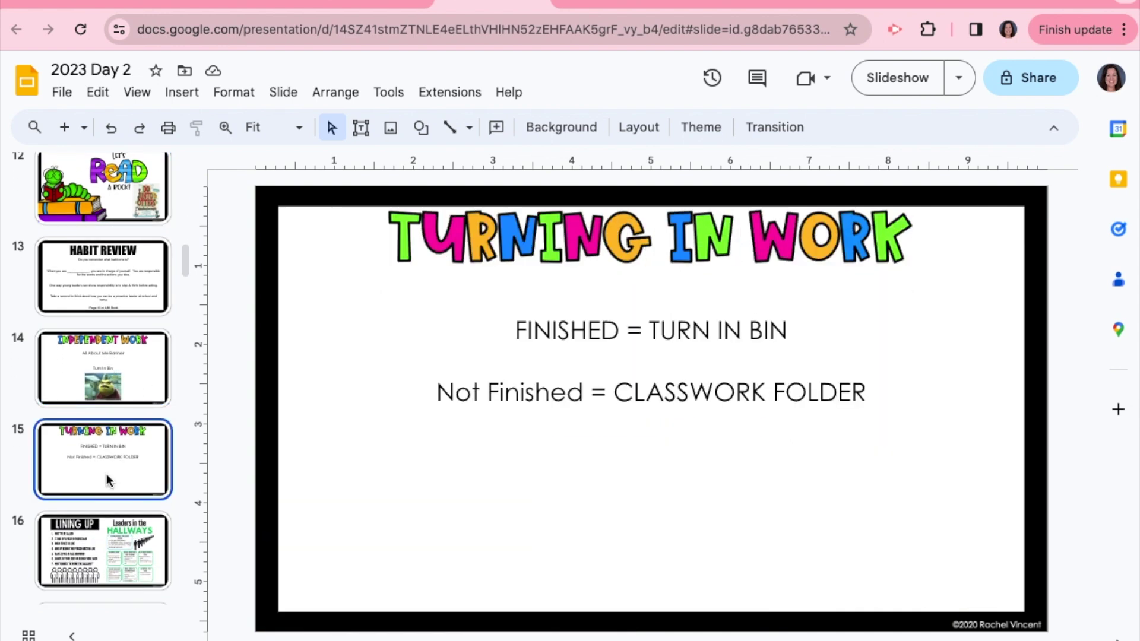
Page further down to the Math Goals and Math Expectations slides.
scroll(106, 475, "down", 5)
scroll(104, 457, "down", 15)
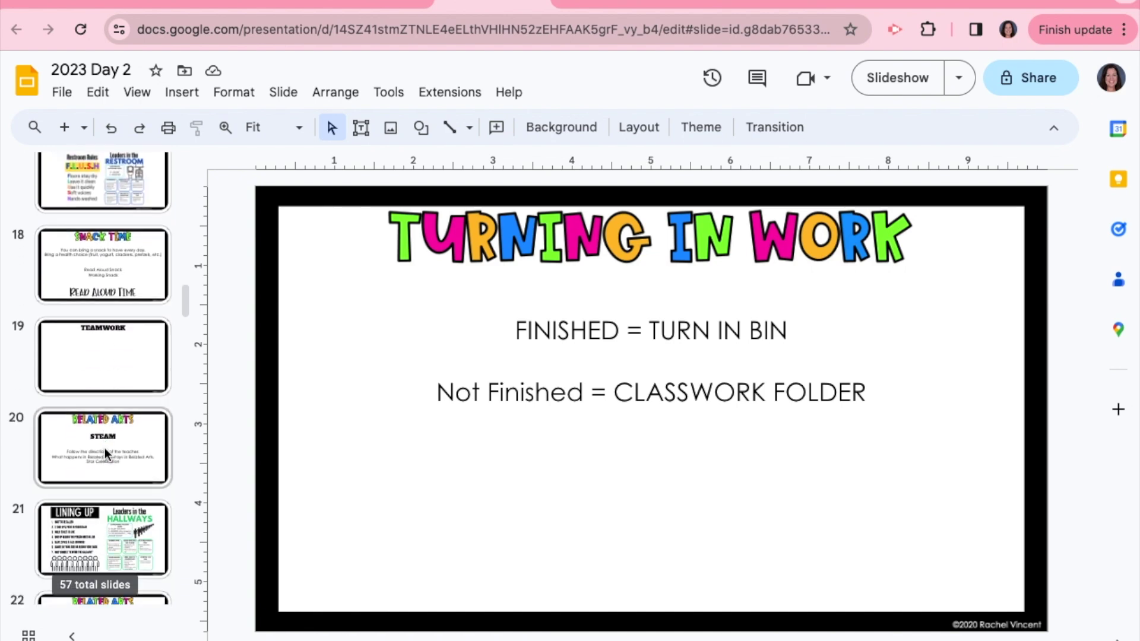
scroll(120, 513, "down", 10)
left_click(102, 389)
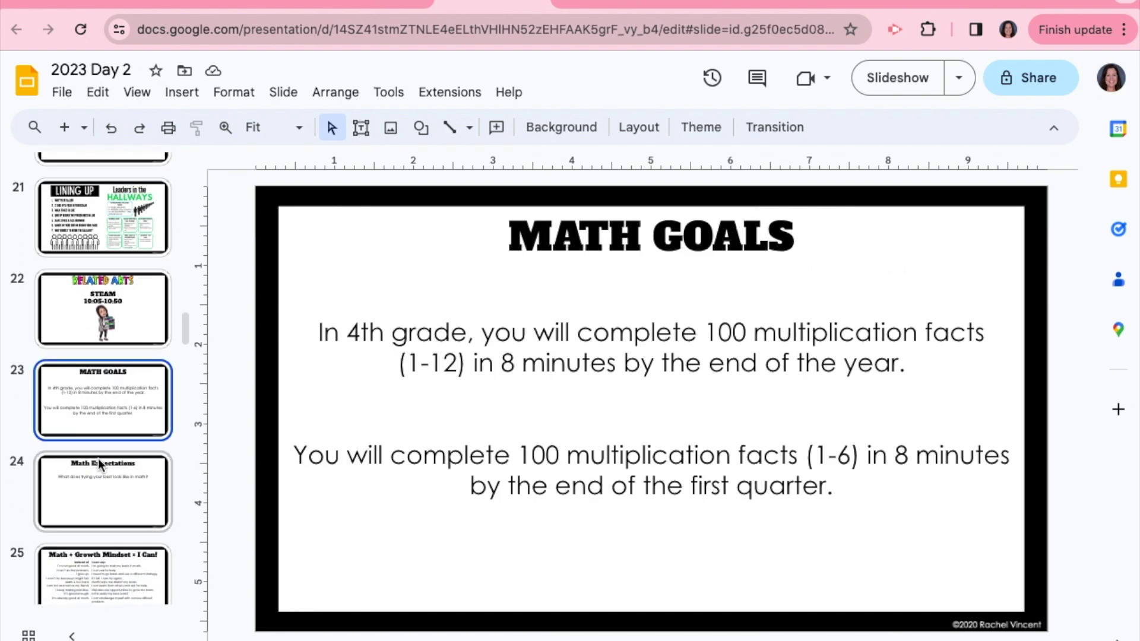
left_click(99, 475)
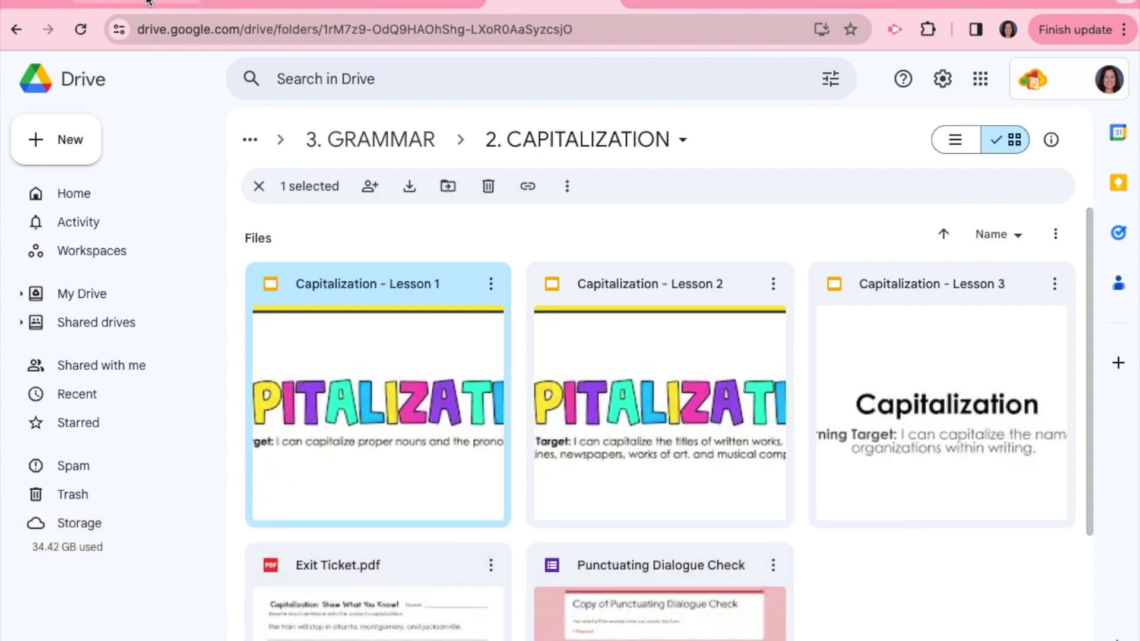
Look through the contents of the Equivalent Fractions folder.
left_click(172, 7)
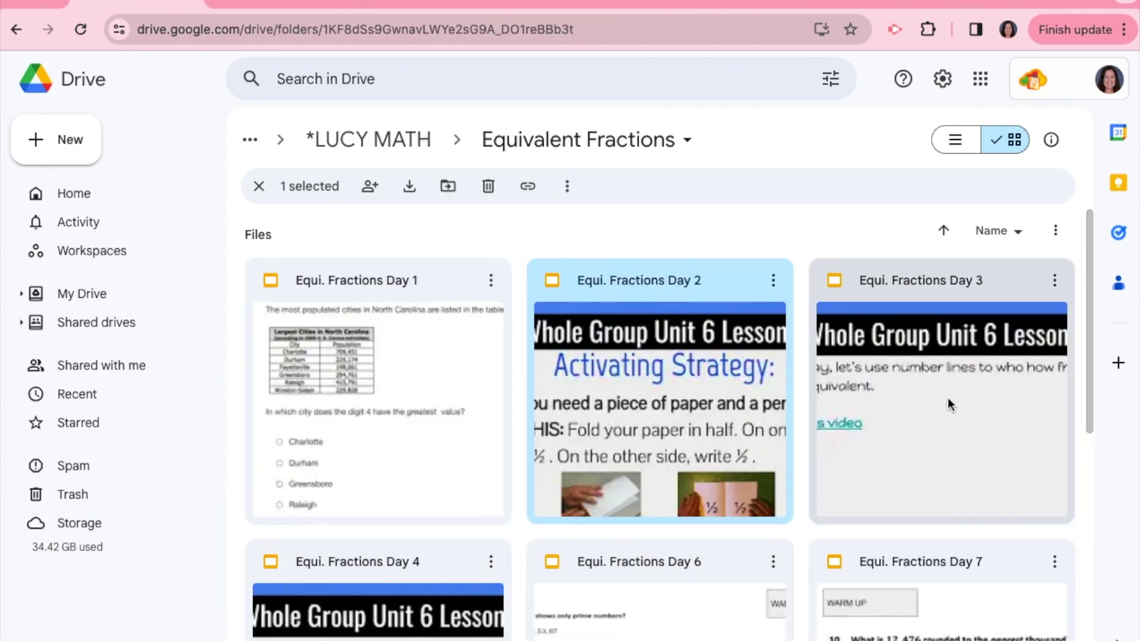
scroll(855, 364, "down", 1)
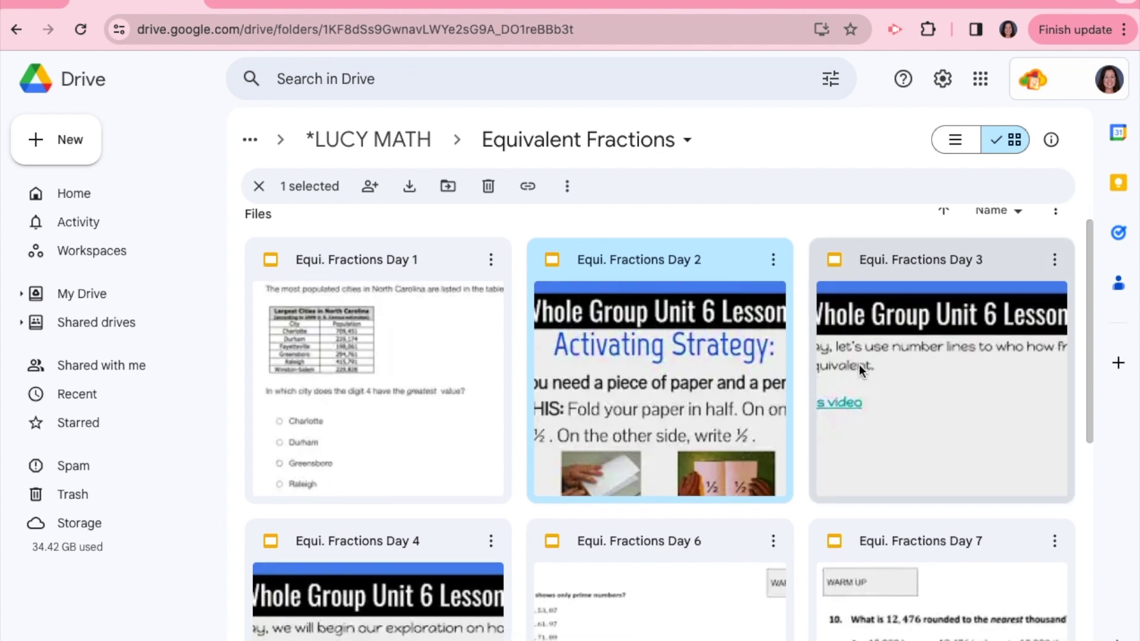
scroll(860, 364, "down", 3)
Browse the 2. MORPHOLOGY folder down to Lessons 25–27, then go to the Sept. 11th lesson plan.
key("ctrl+Tab")
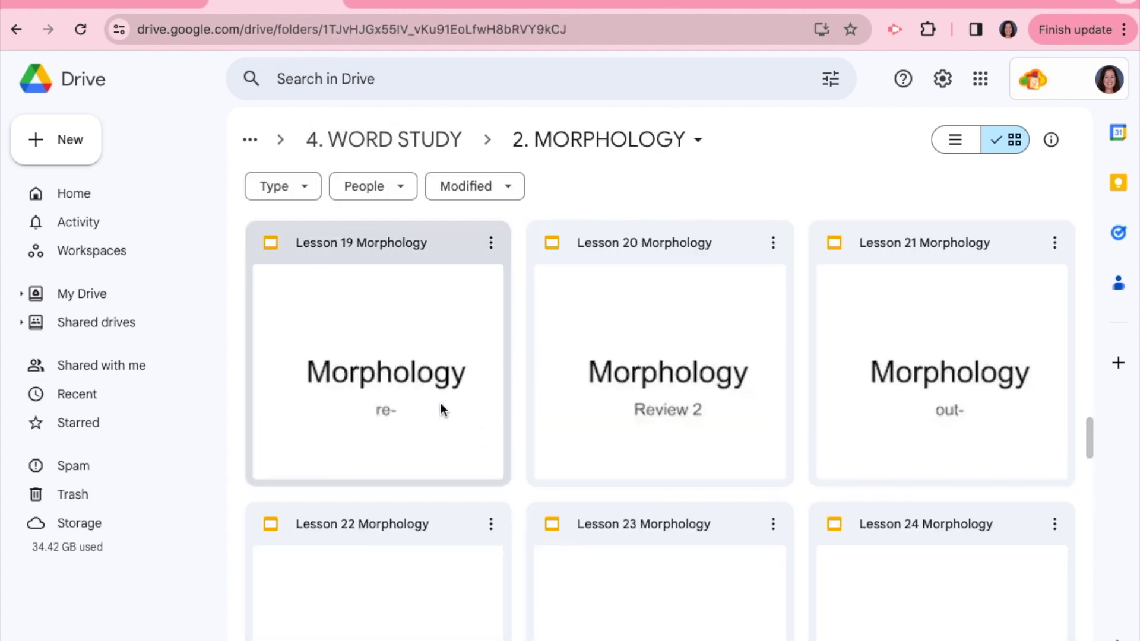
scroll(823, 357, "down", 6)
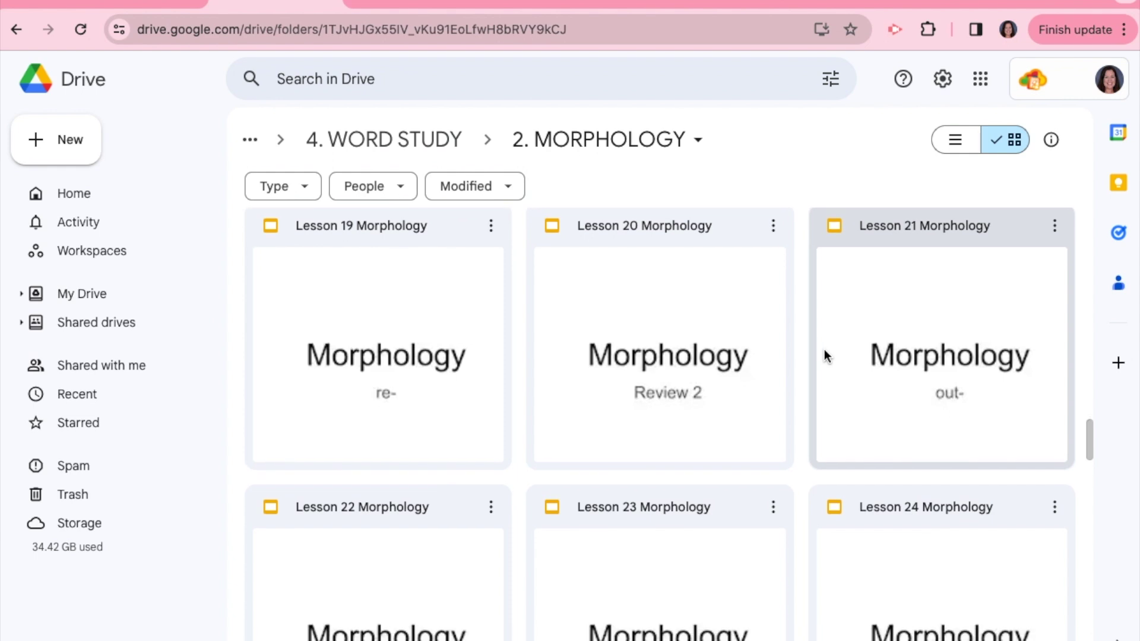
scroll(824, 357, "down", 3)
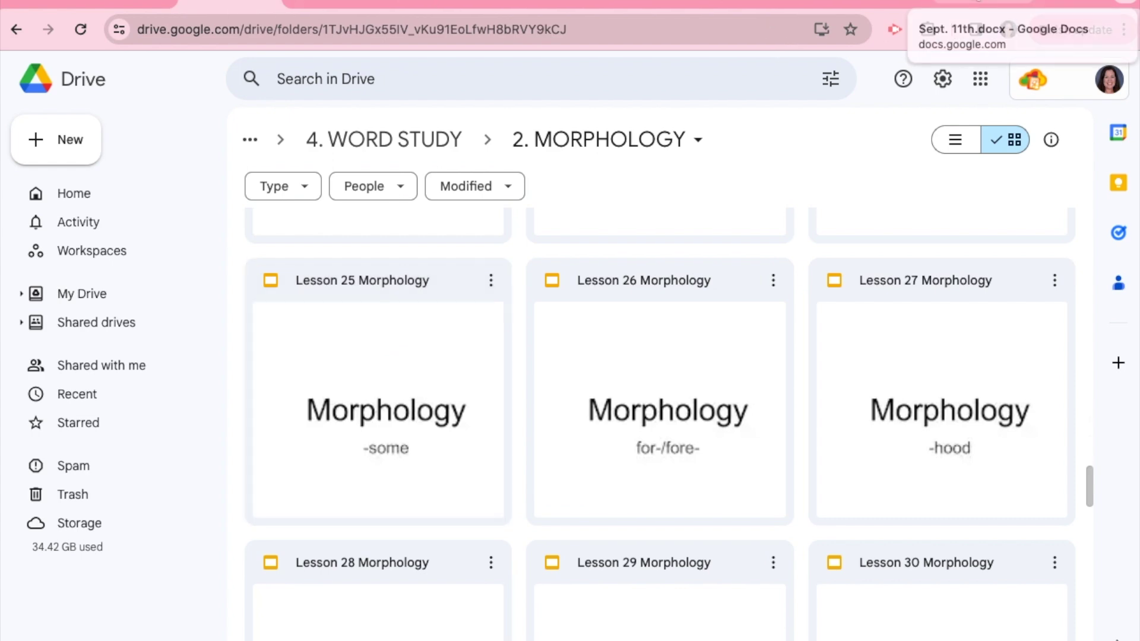
left_click(980, 4)
Scroll the lesson plan table and preview the Multiplication Lesson 1 and Lesson 2 slide links.
scroll(612, 365, "down", 3)
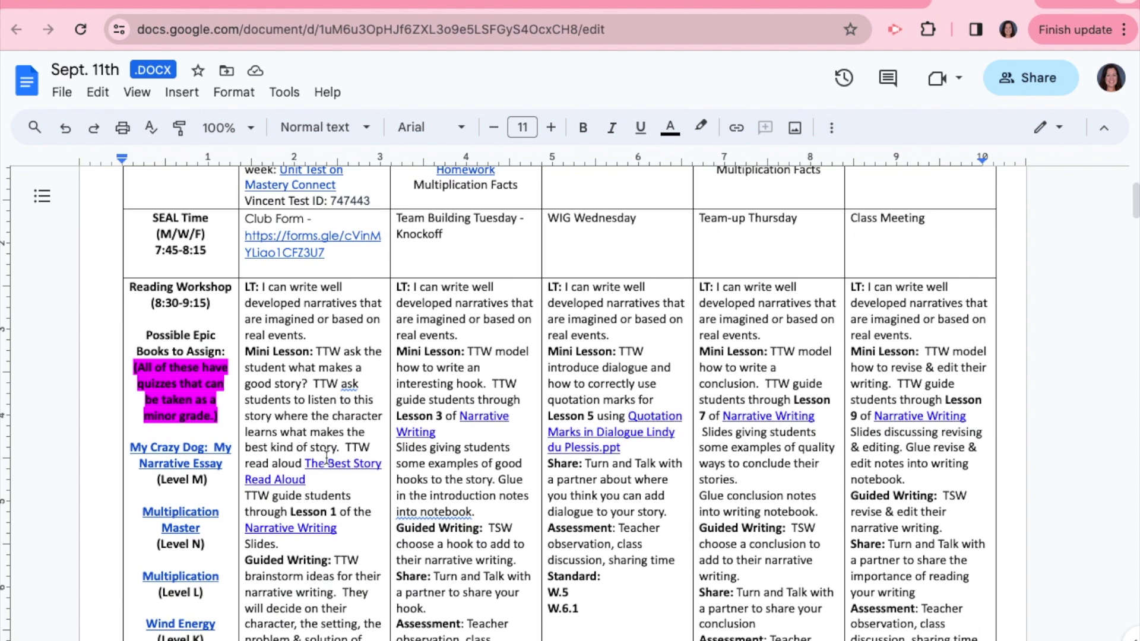
scroll(713, 428, "down", 2)
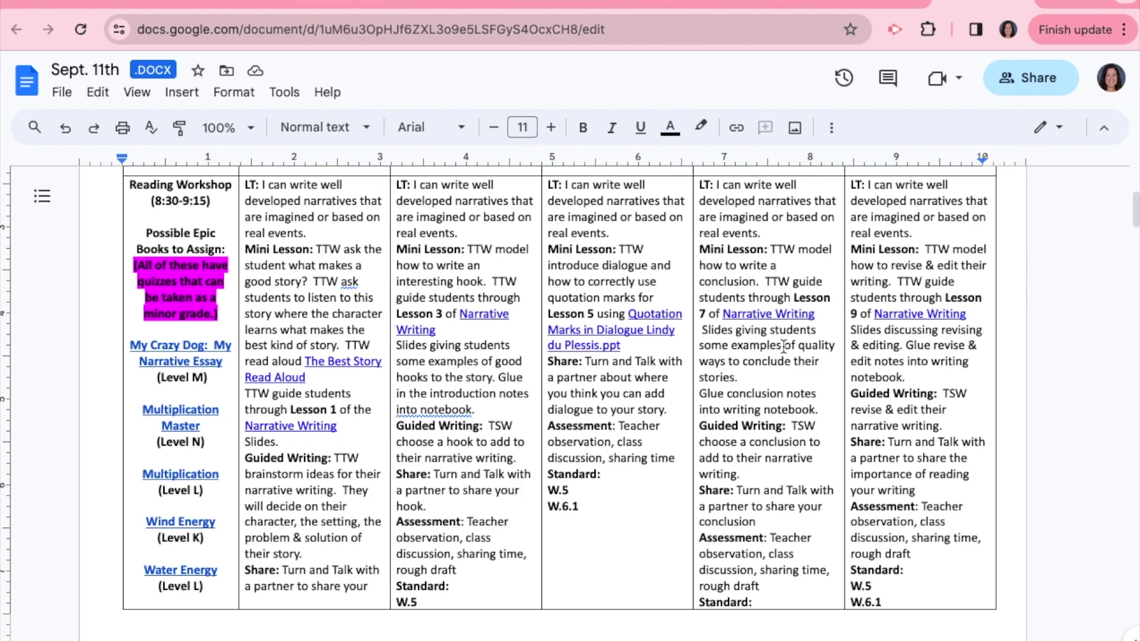
scroll(783, 346, "down", 1)
scroll(783, 346, "down", 10)
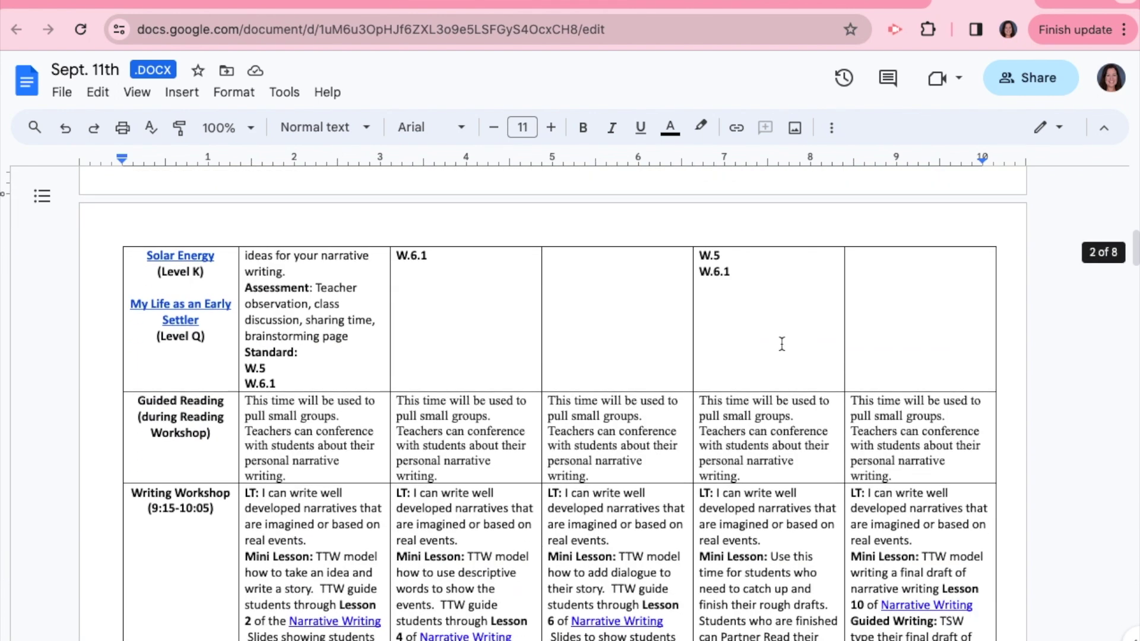
scroll(782, 344, "down", 9)
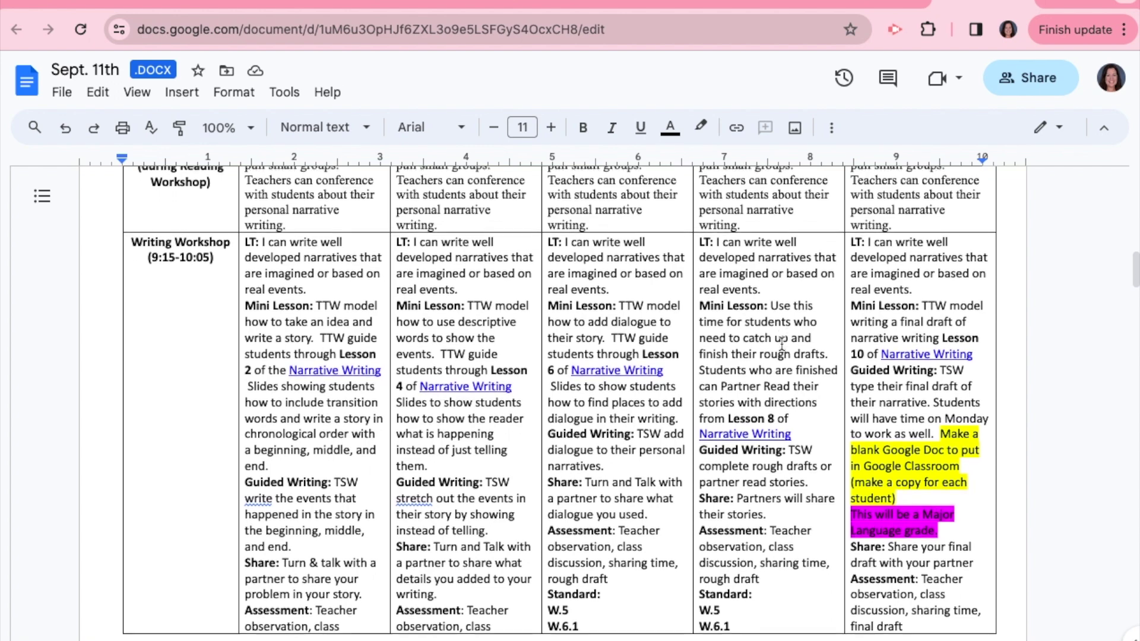
scroll(782, 344, "down", 6)
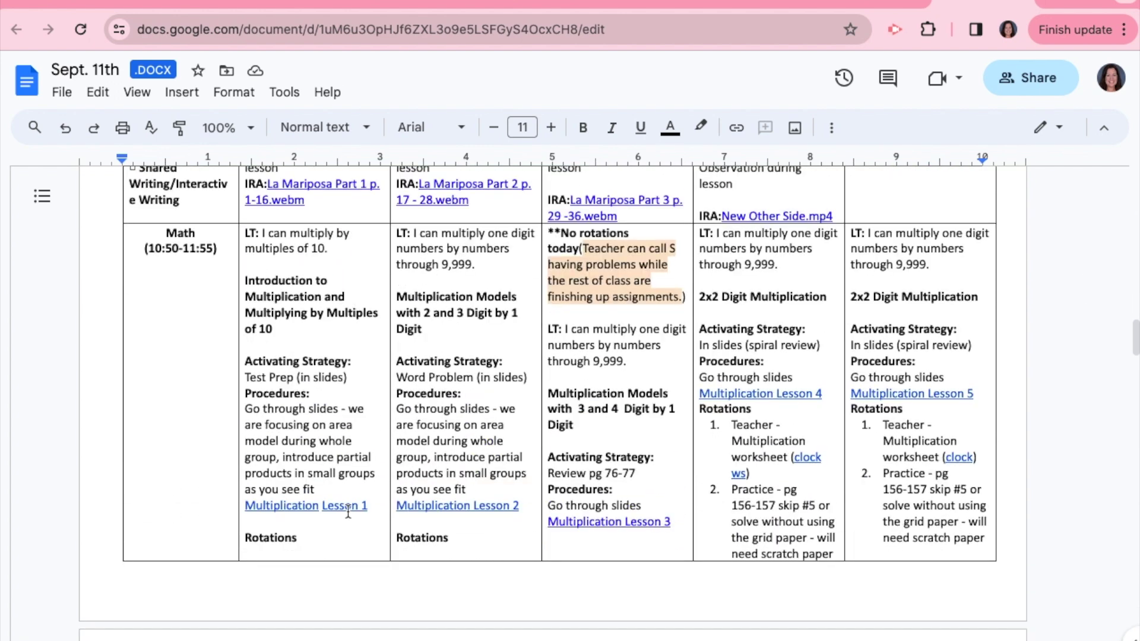
left_click(347, 506)
left_click(450, 505)
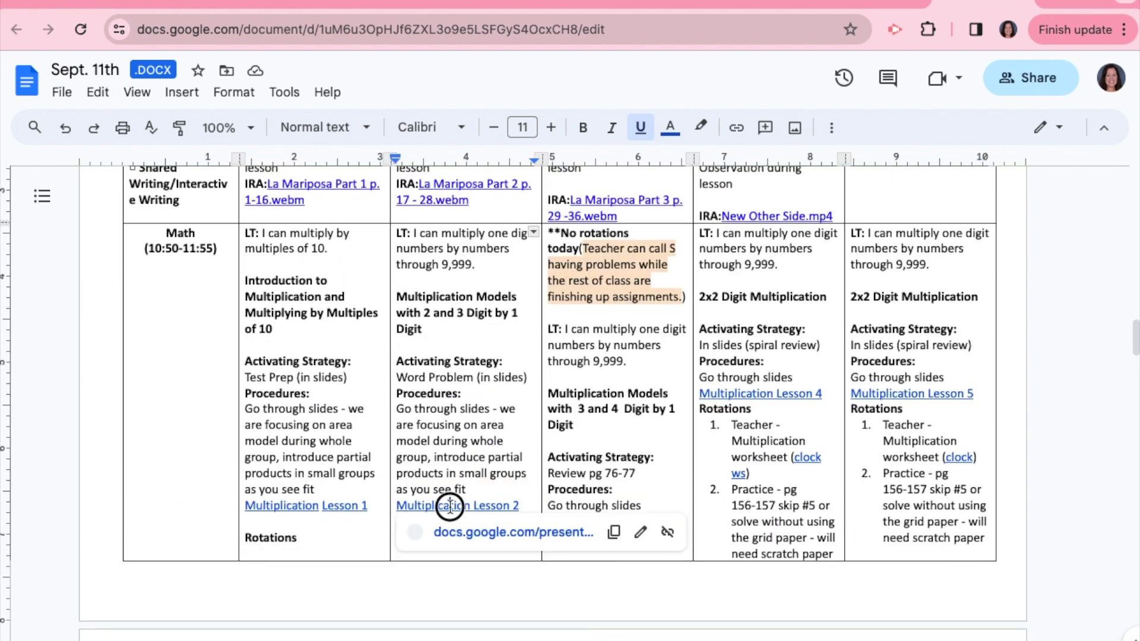
Scroll back to the top of the plan and return to the Equivalent Fractions folder.
scroll(597, 374, "up", 2)
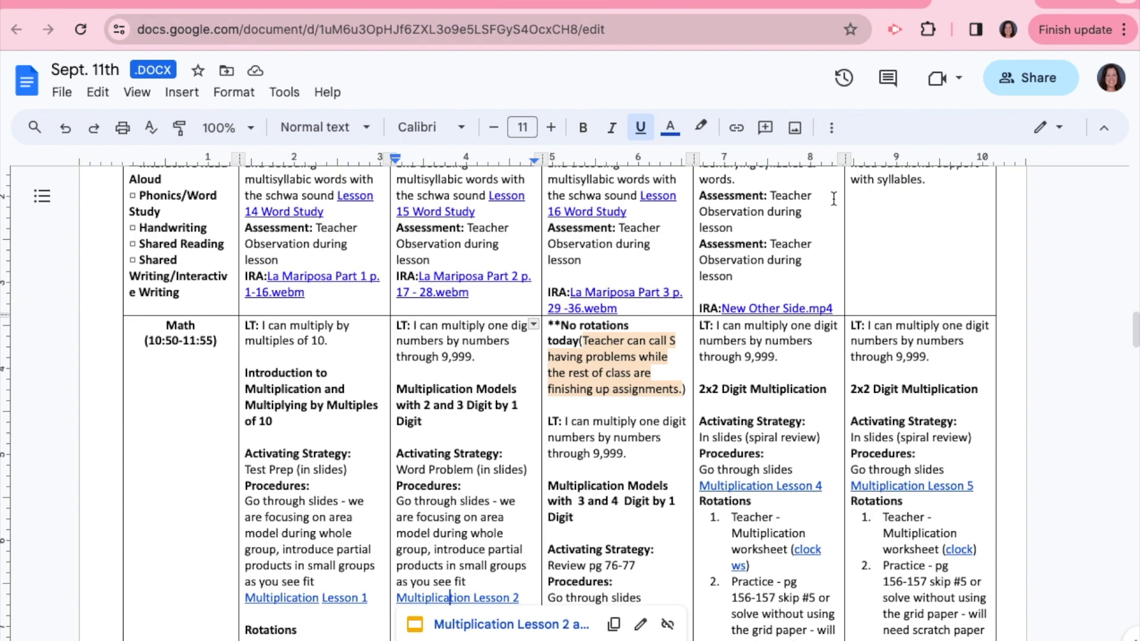
scroll(777, 276, "up", 5)
scroll(777, 275, "up", 15)
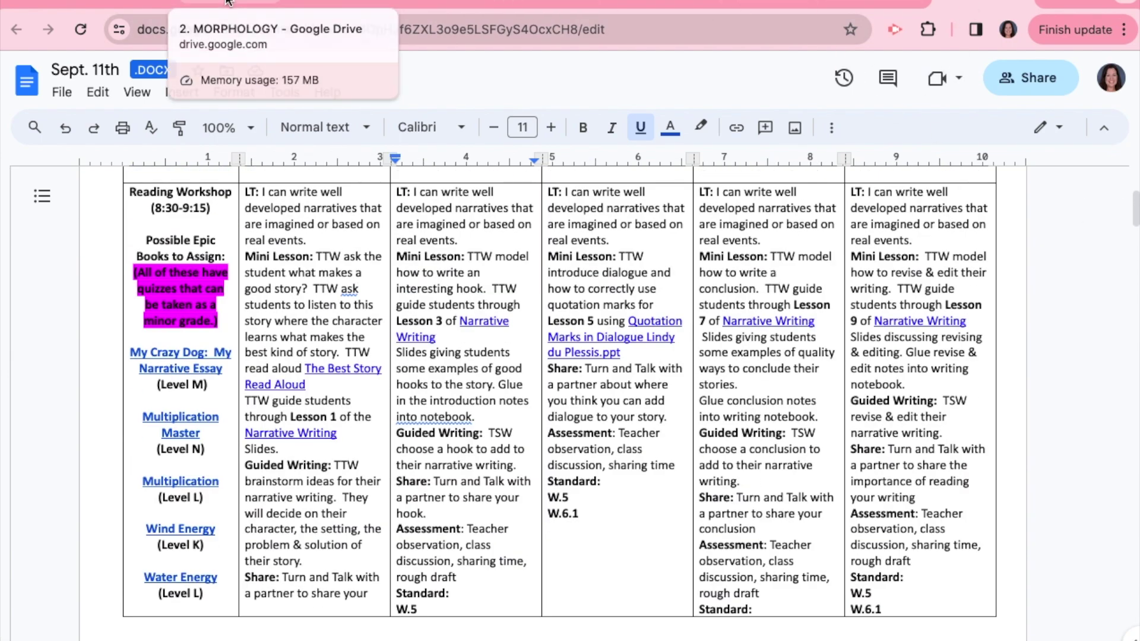
left_click(125, 7)
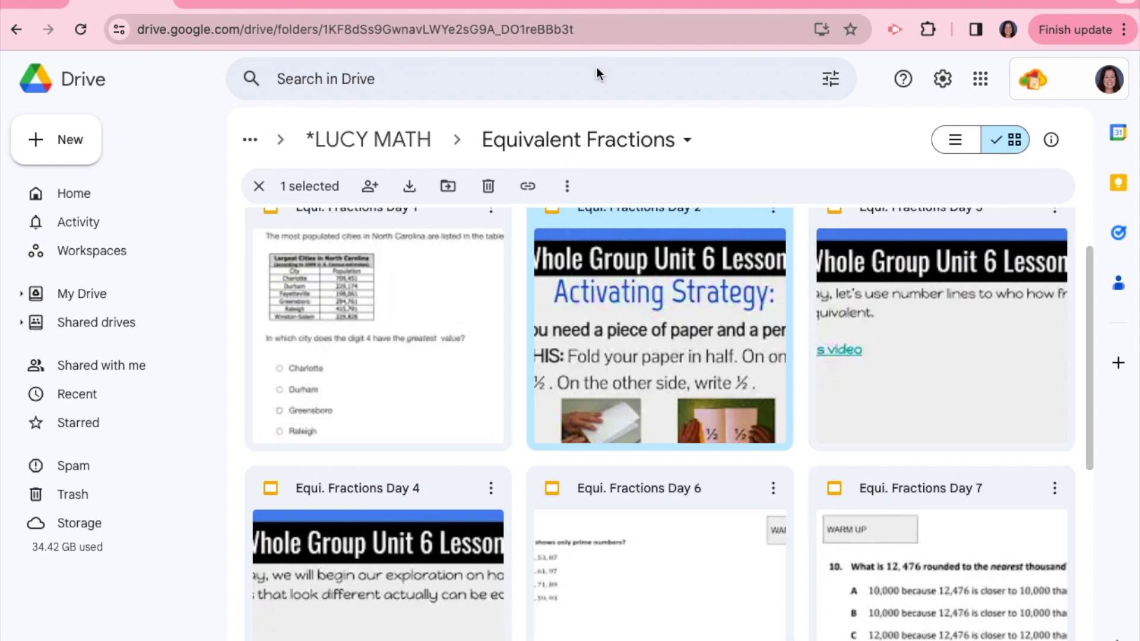
Switch to the Narrative Writing deck, showing the Lesson 1 learning-target slide.
left_click(336, 4)
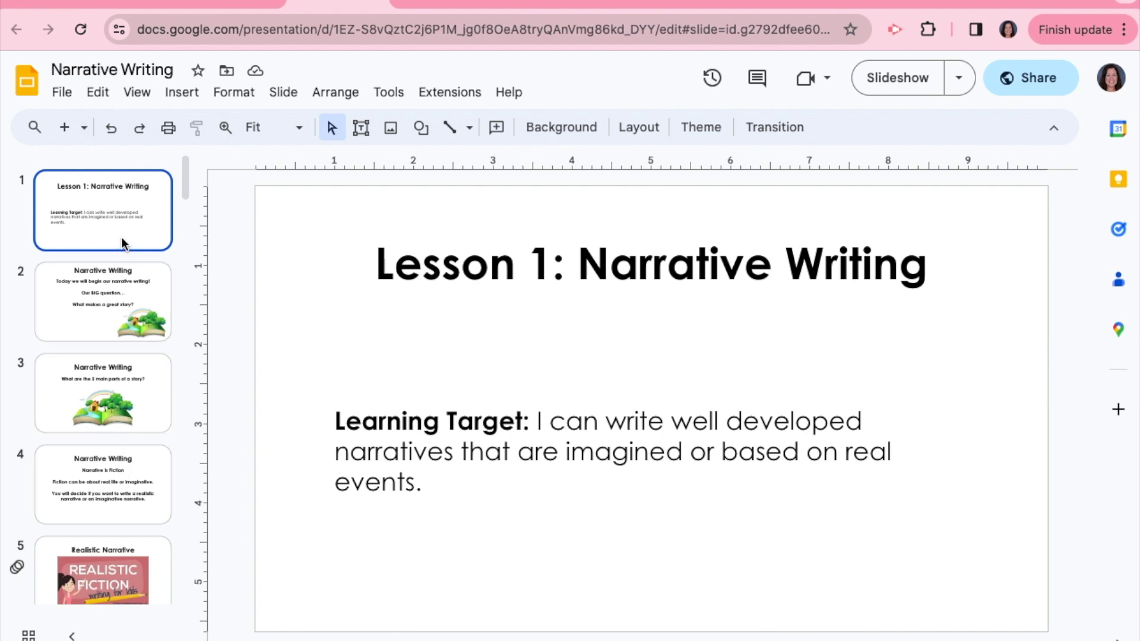
View the Lesson 2 and Lesson 3 Narrative Writing slides.
scroll(104, 272, "down", 7)
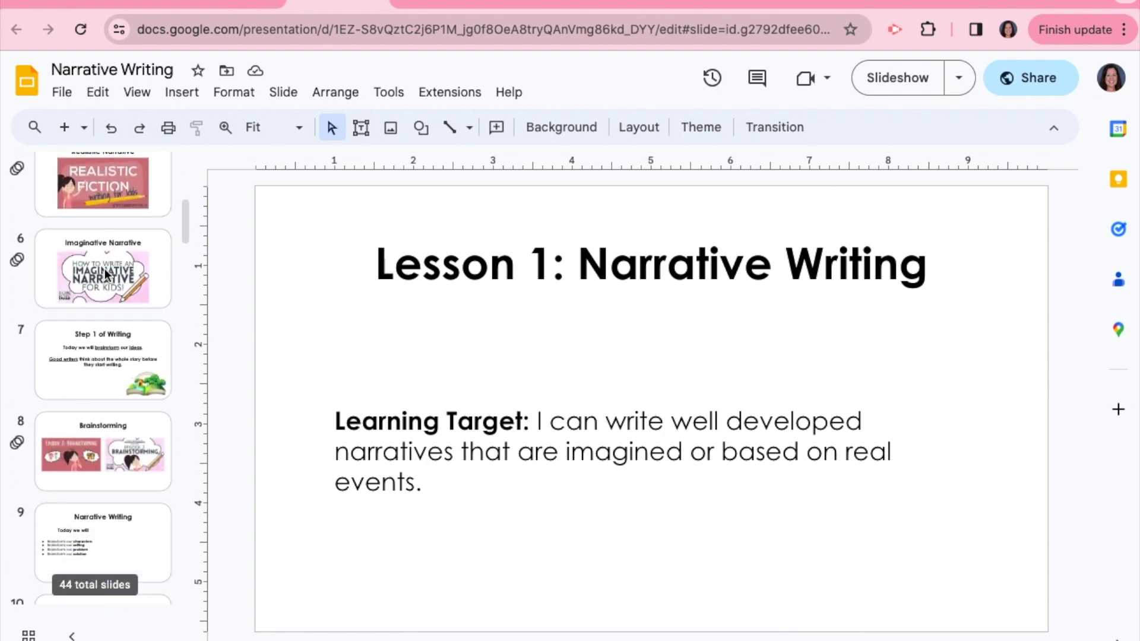
scroll(108, 390, "down", 8)
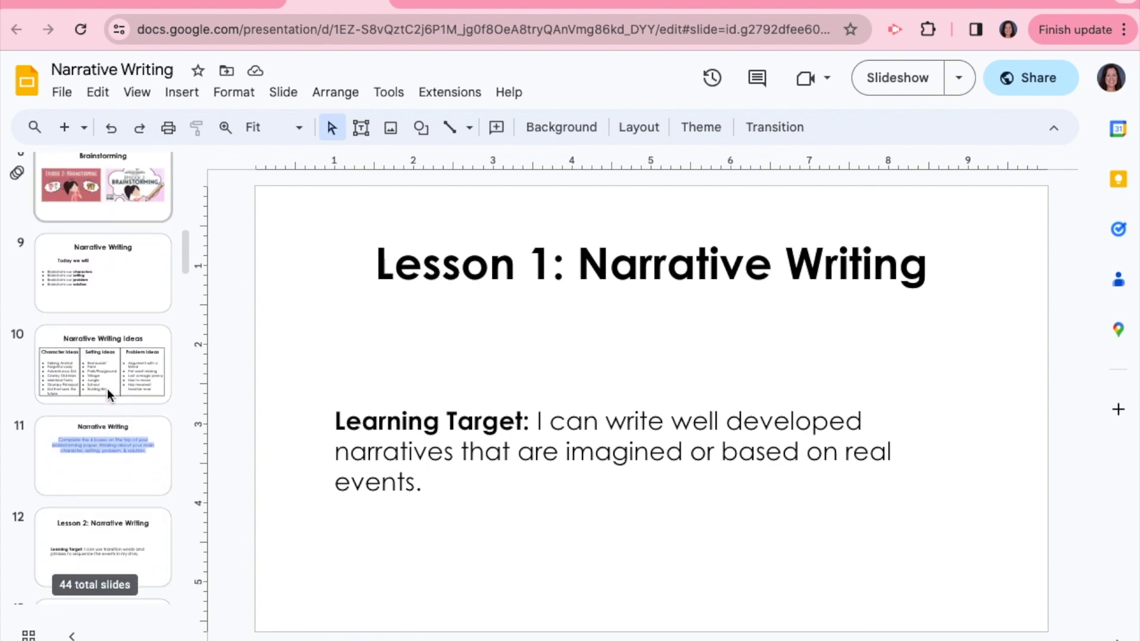
left_click(95, 316)
scroll(95, 316, "down", 4)
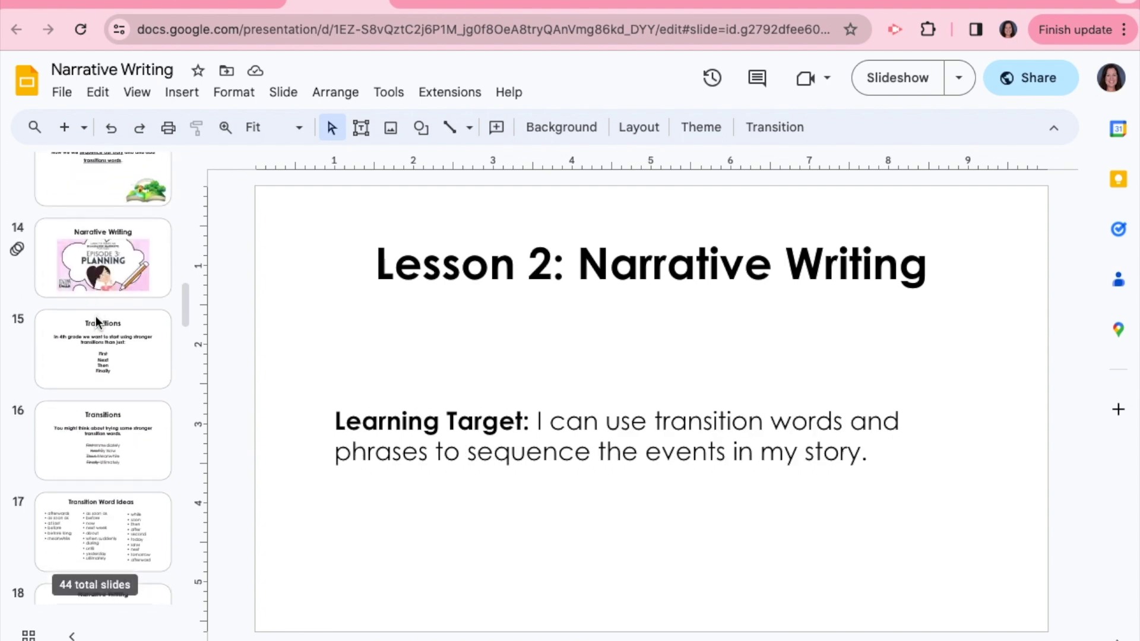
scroll(95, 316, "down", 5)
left_click(89, 361)
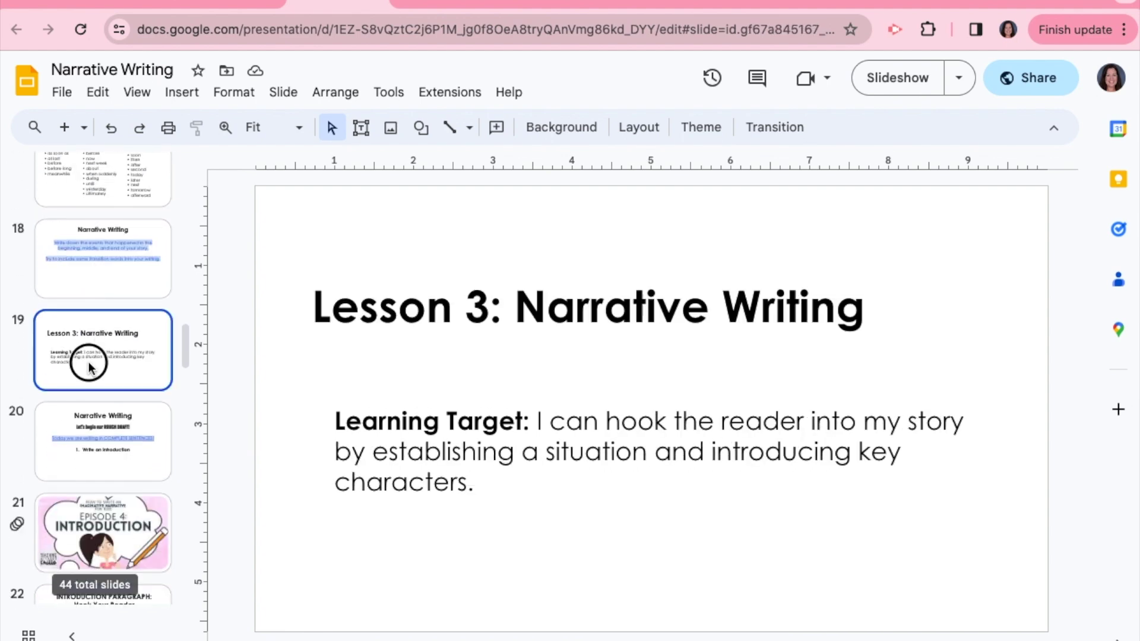
View the Lesson 4 Narrative Writing slide and the Show vs. Tell slide.
scroll(87, 362, "up", 20)
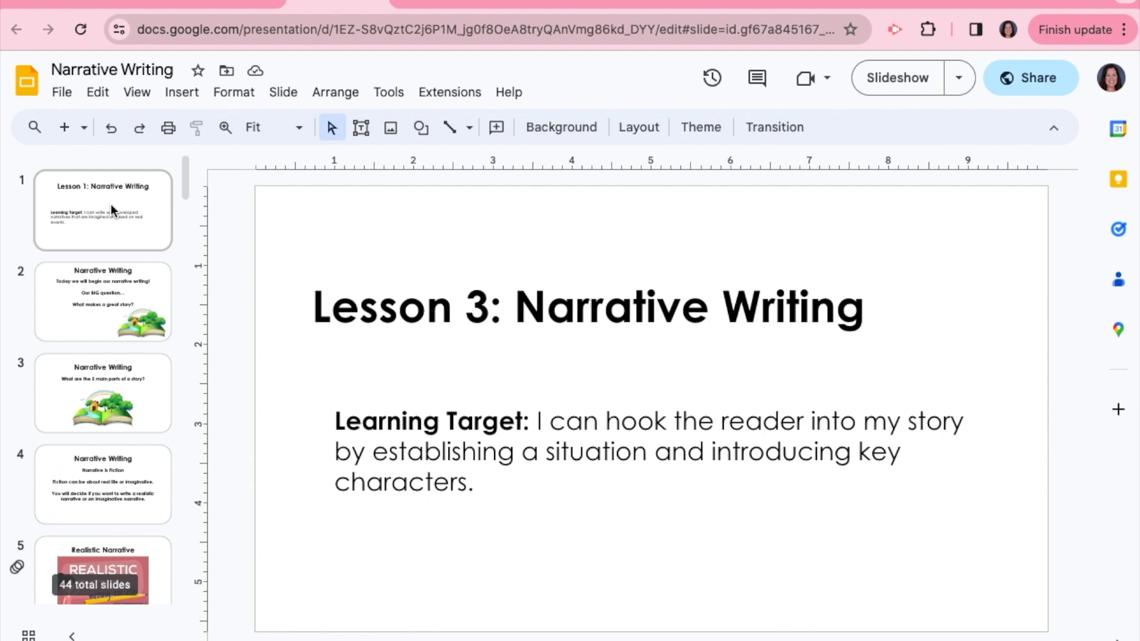
scroll(92, 358, "down", 20)
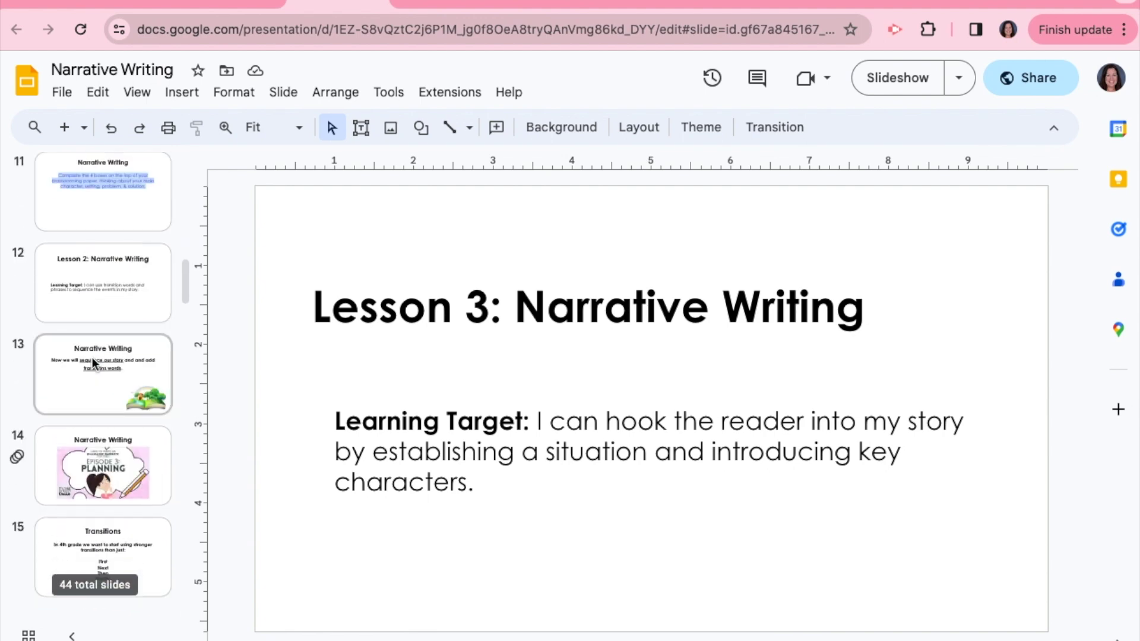
scroll(92, 359, "down", 8)
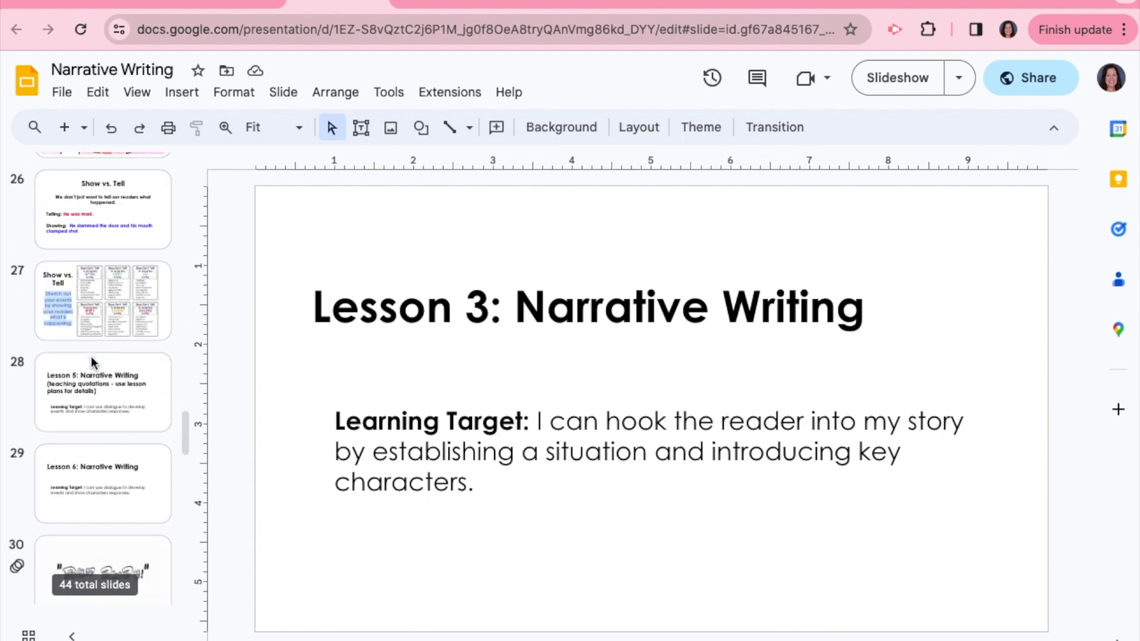
scroll(91, 356, "down", 7)
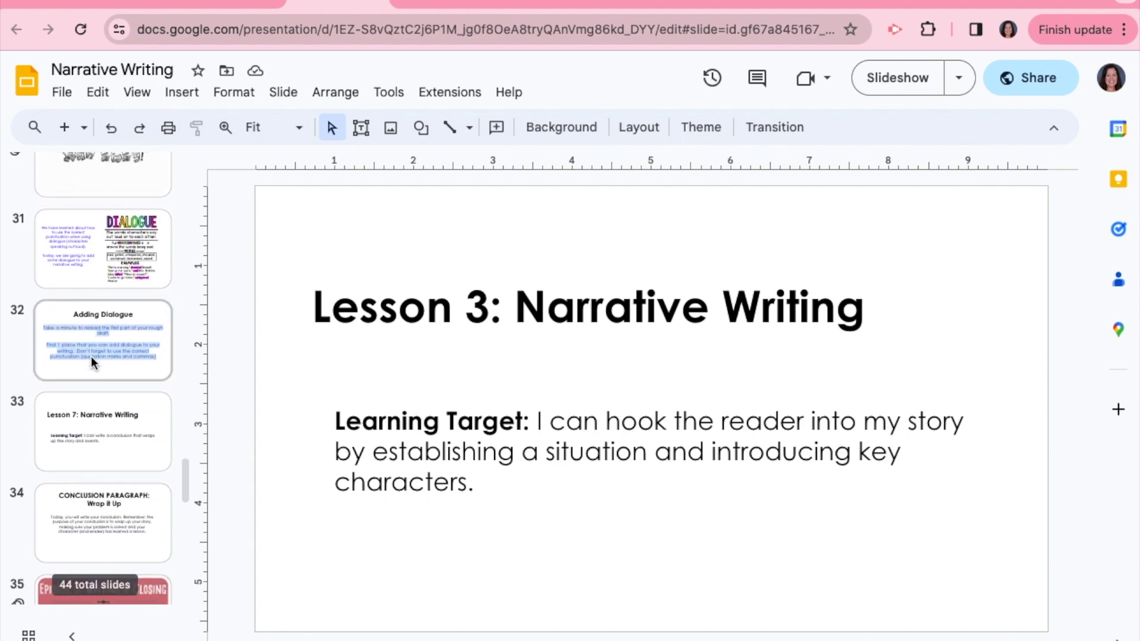
scroll(90, 356, "up", 12)
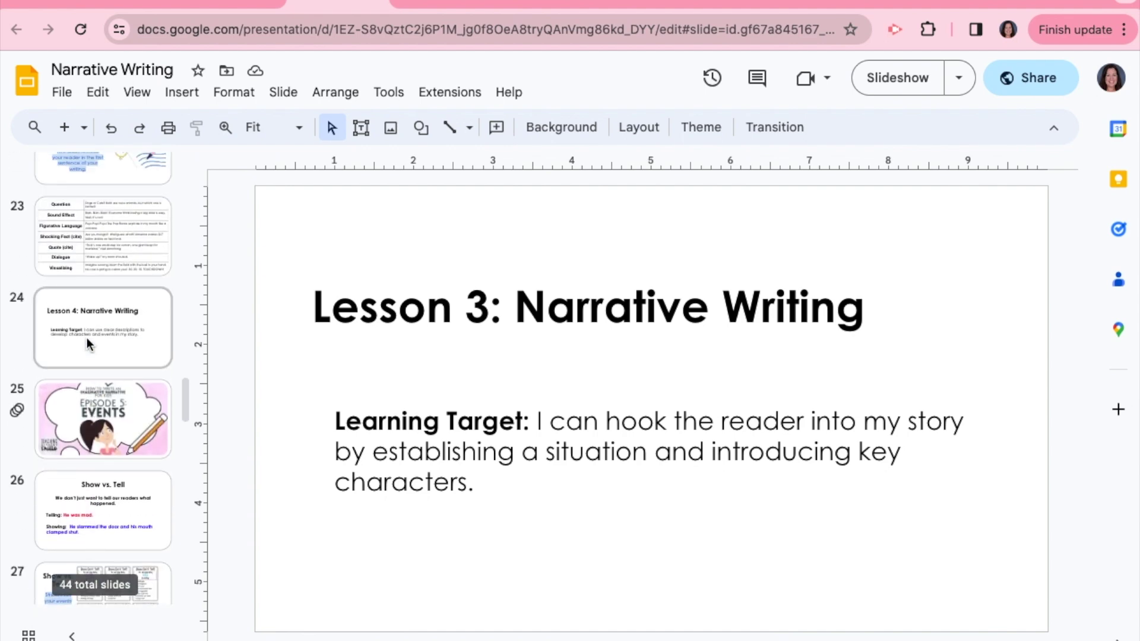
left_click(86, 337)
left_click(81, 482)
View the Lesson 5 slide, then the Lesson 6 slide on using dialogue.
scroll(81, 482, "down", 2)
scroll(81, 482, "down", 3)
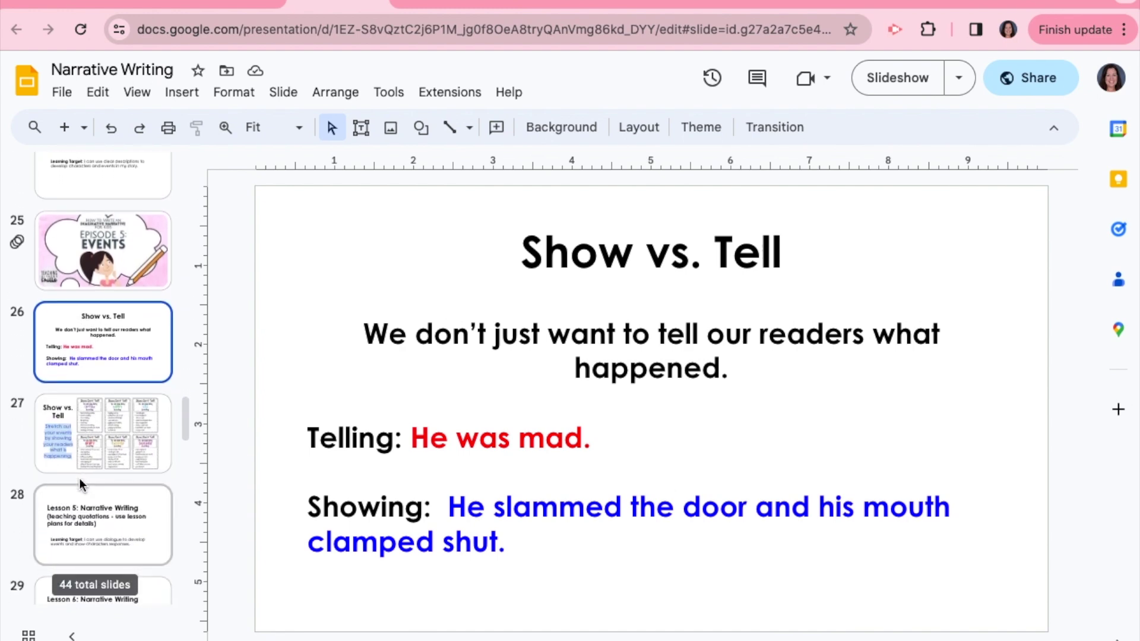
scroll(80, 482, "down", 2)
left_click(75, 330)
left_click(95, 396)
left_click(105, 347)
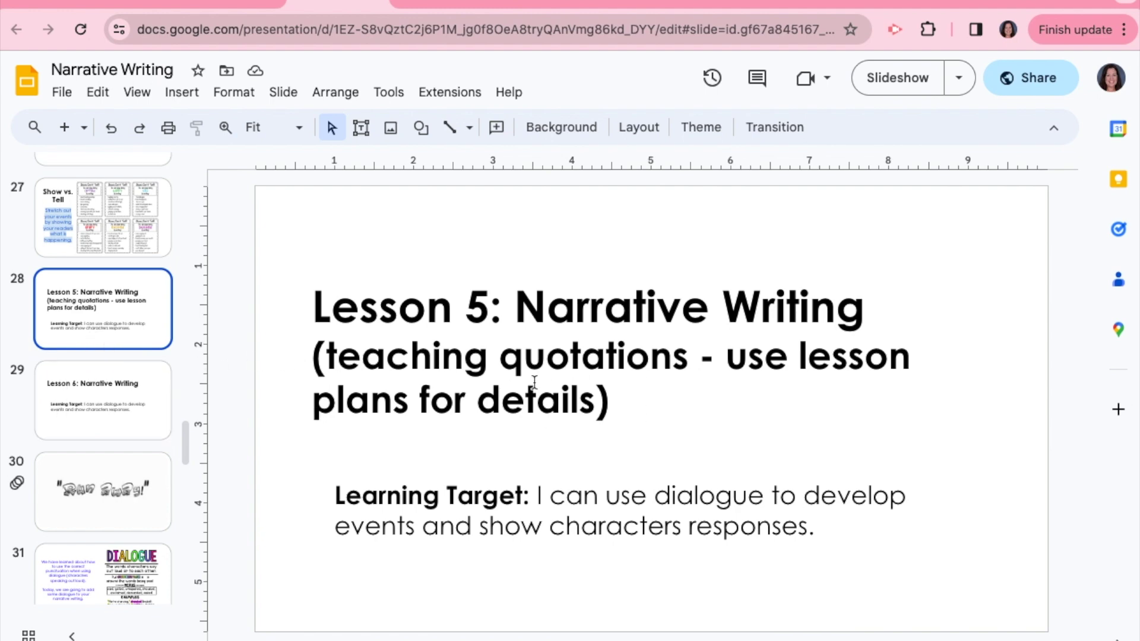
left_click(59, 419)
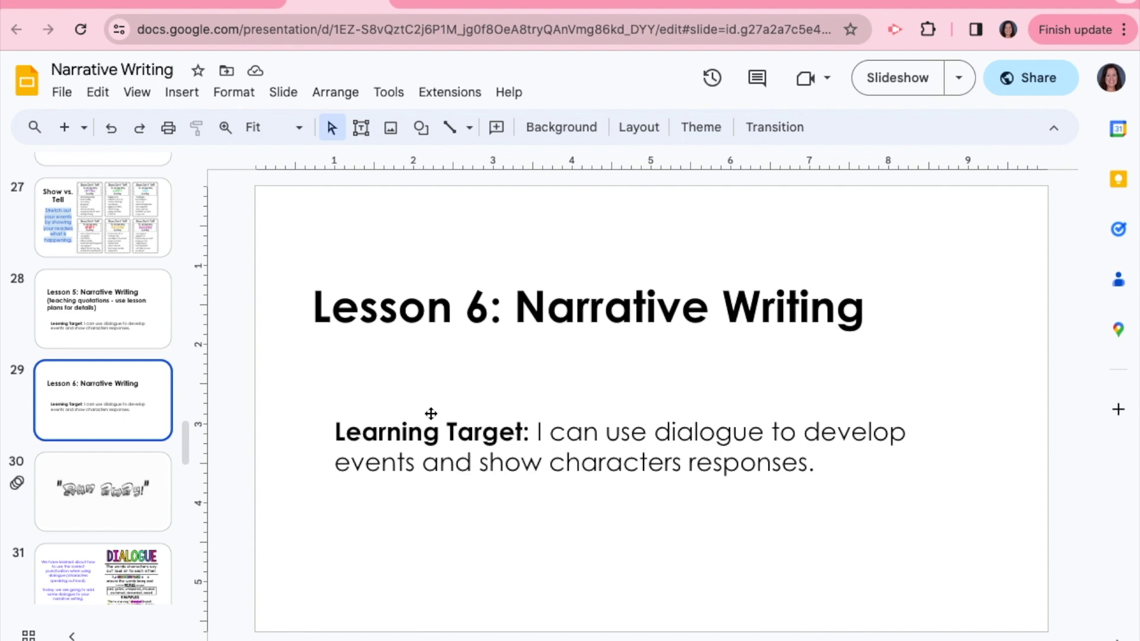
scroll(130, 492, "down", 5)
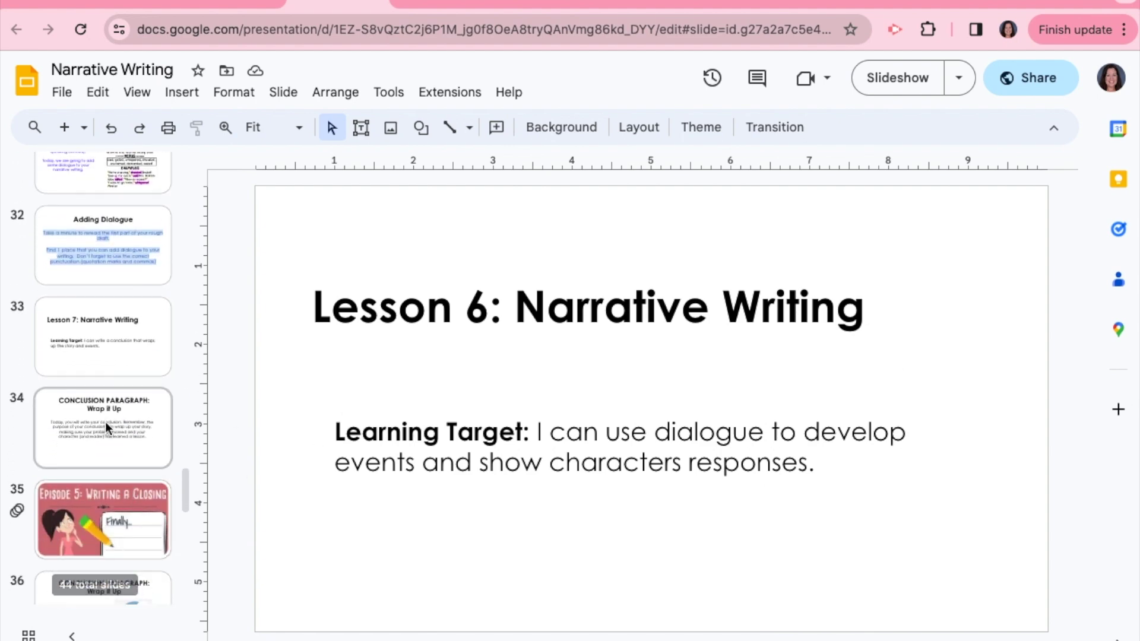
scroll(105, 422, "up", 20)
scroll(105, 421, "up", 2)
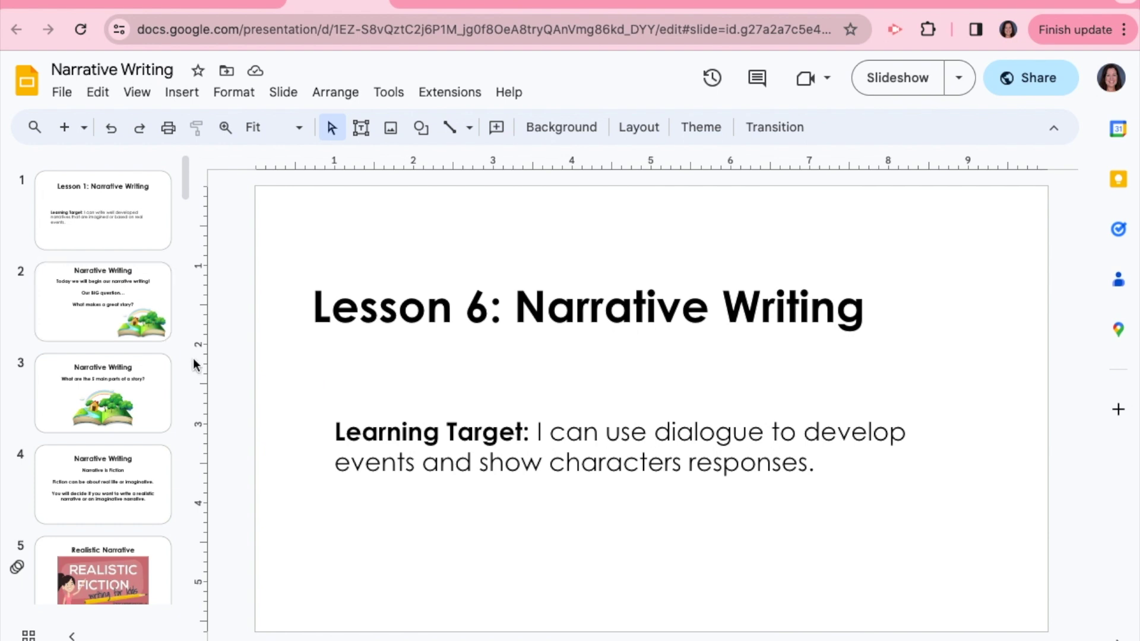
scroll(119, 435, "down", 5)
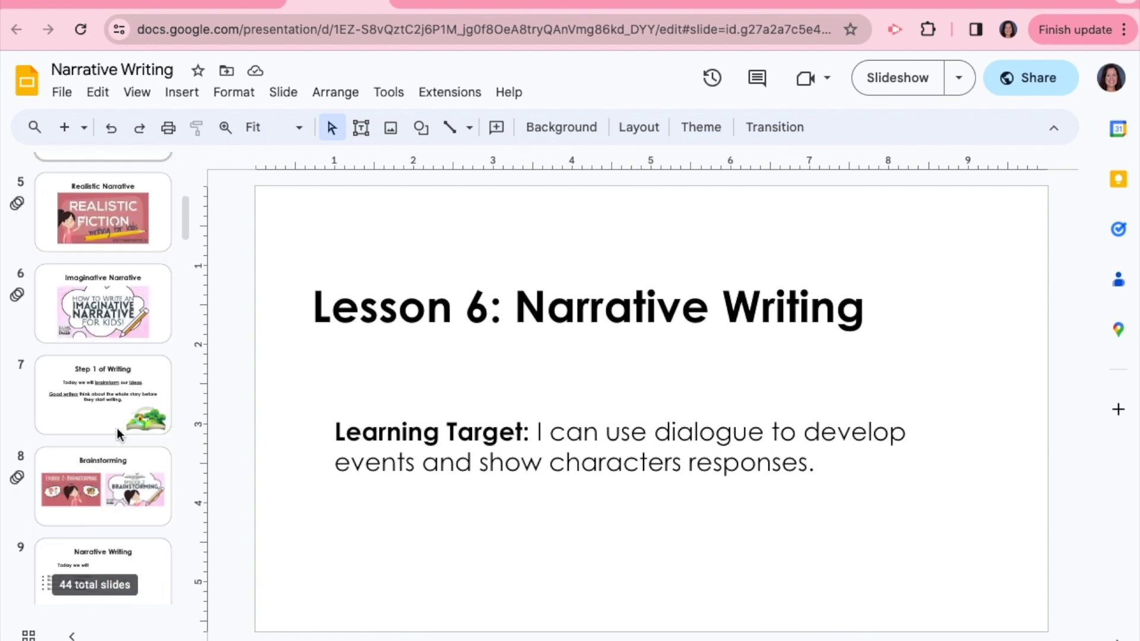
scroll(119, 434, "up", 5)
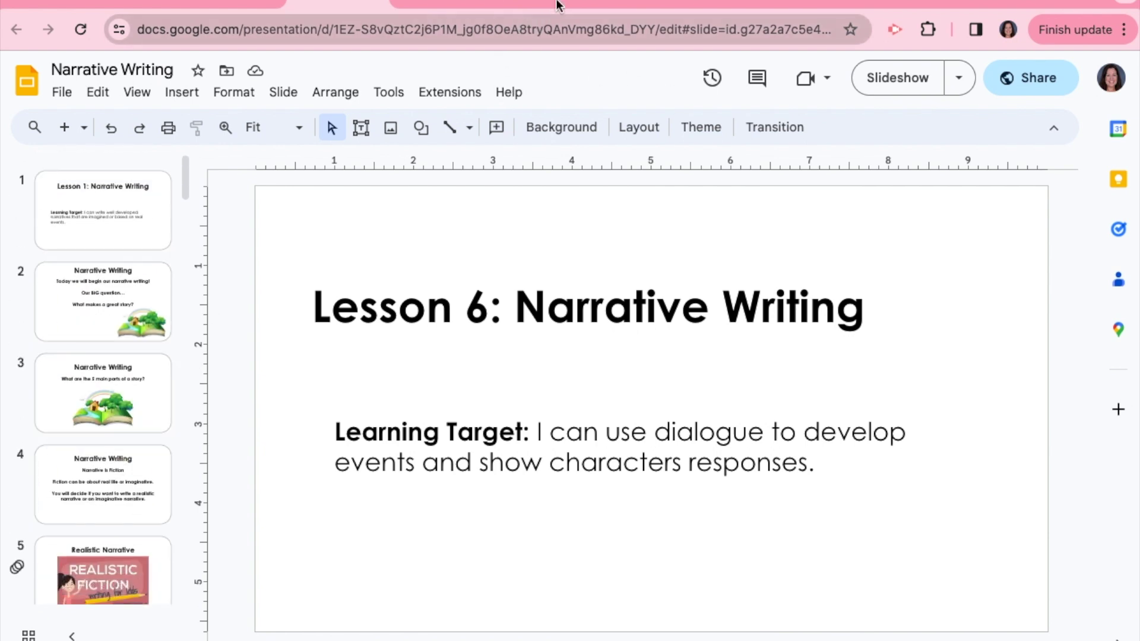
left_click(231, 3)
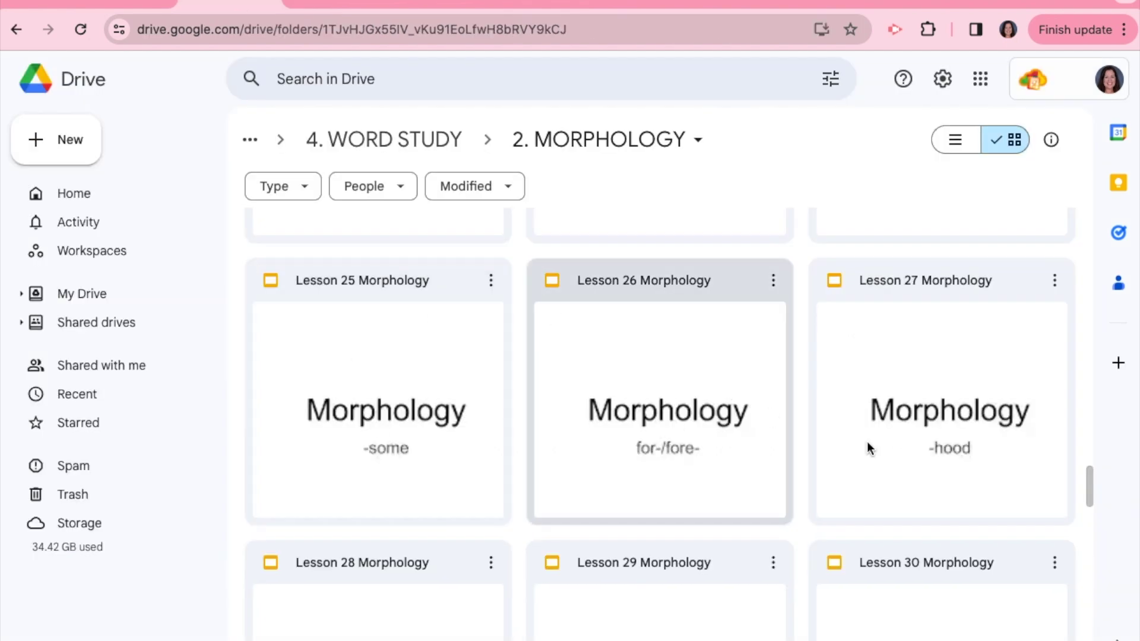
scroll(707, 394, "up", 5)
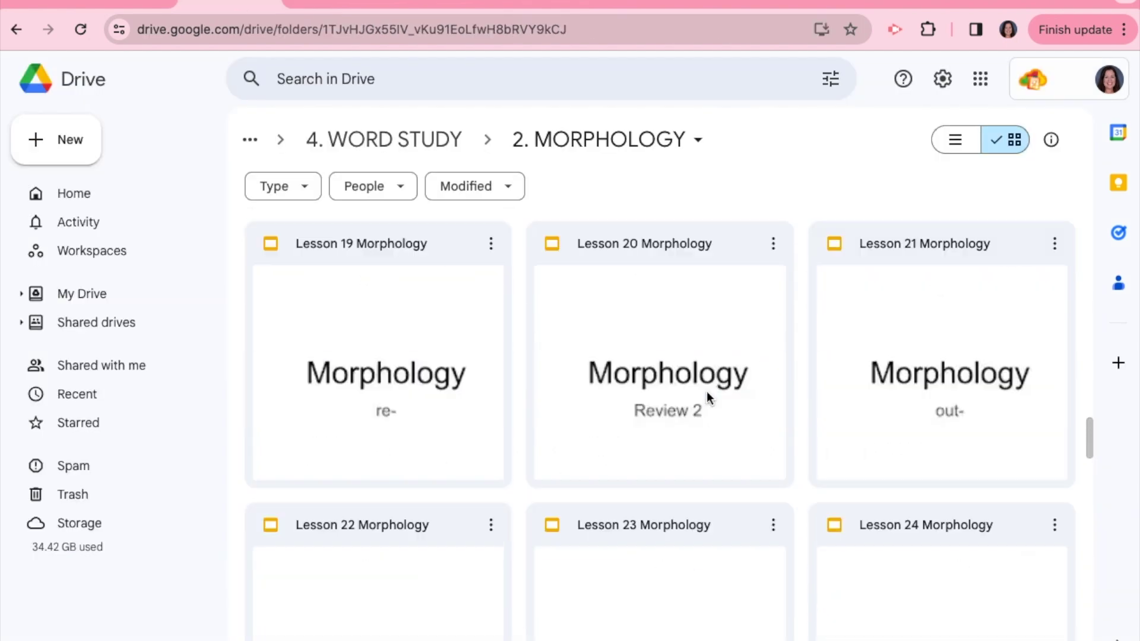
scroll(707, 393, "down", 9)
scroll(706, 393, "up", 15)
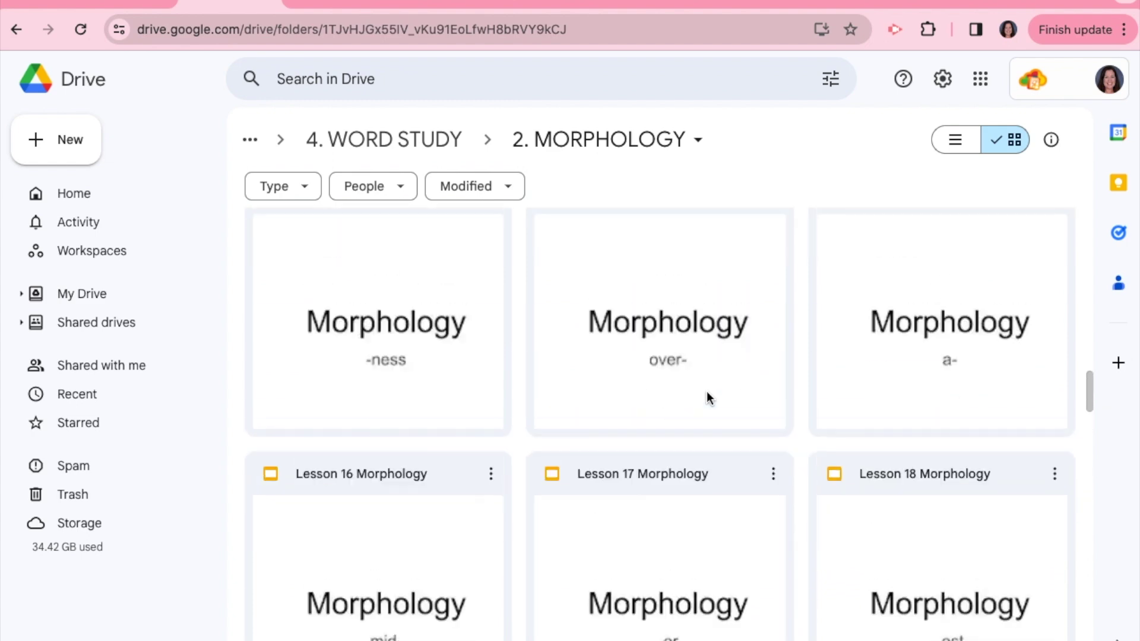
left_click(337, 3)
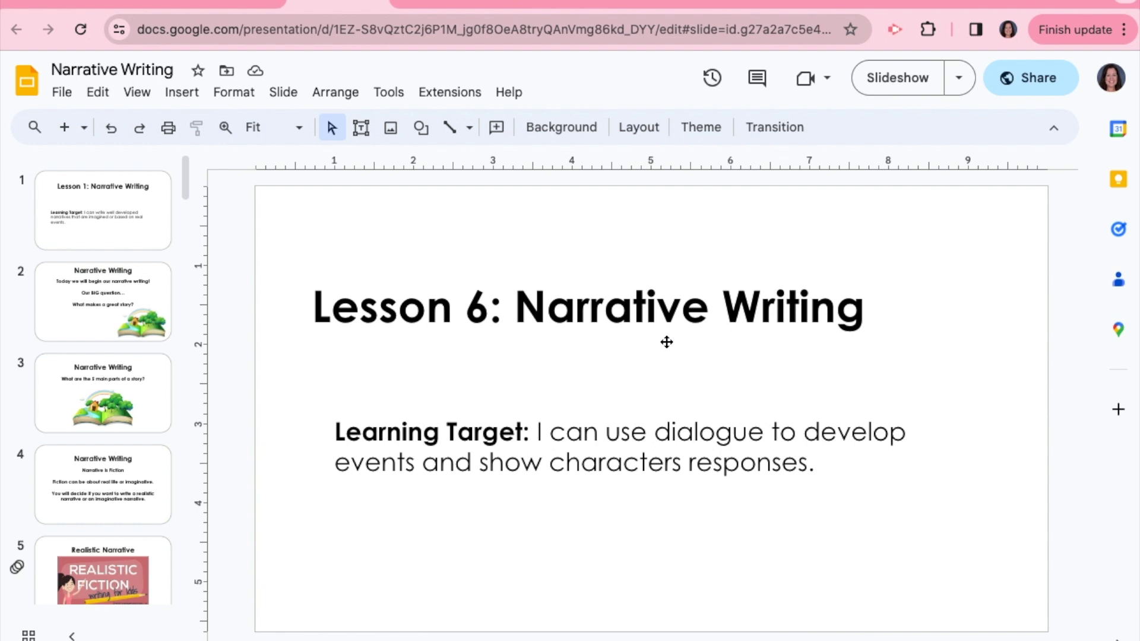
View slide 2, the parts-of-a-story, Narrative is Fiction and Imaginative Narrative slides.
left_click(105, 324)
left_click(134, 407)
left_click(127, 508)
scroll(129, 512, "down", 1)
scroll(129, 511, "down", 2)
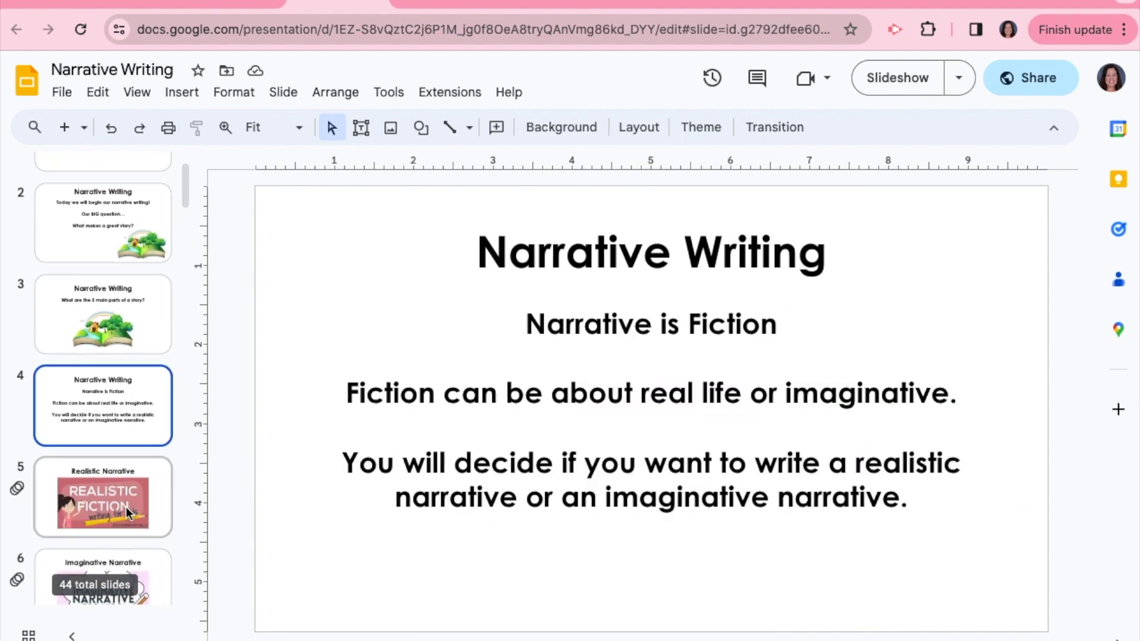
left_click(127, 511)
View the Step 1 of Writing, Brainstorming videos and what-to-brainstorm slides.
scroll(127, 511, "down", 2)
left_click(126, 472)
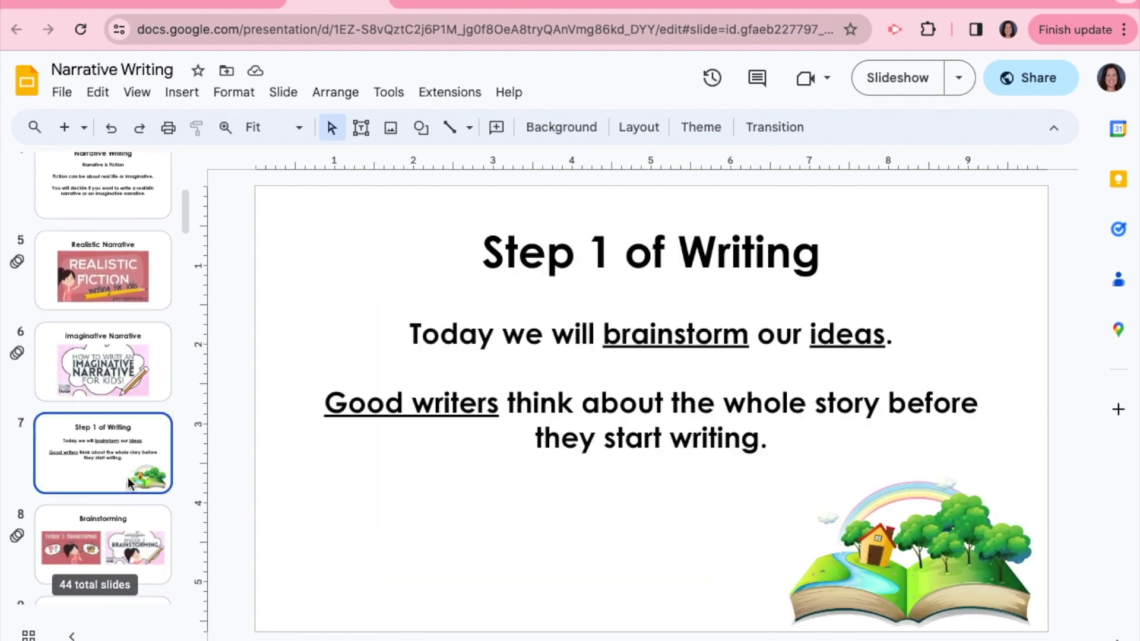
scroll(123, 466, "down", 3)
left_click(121, 460)
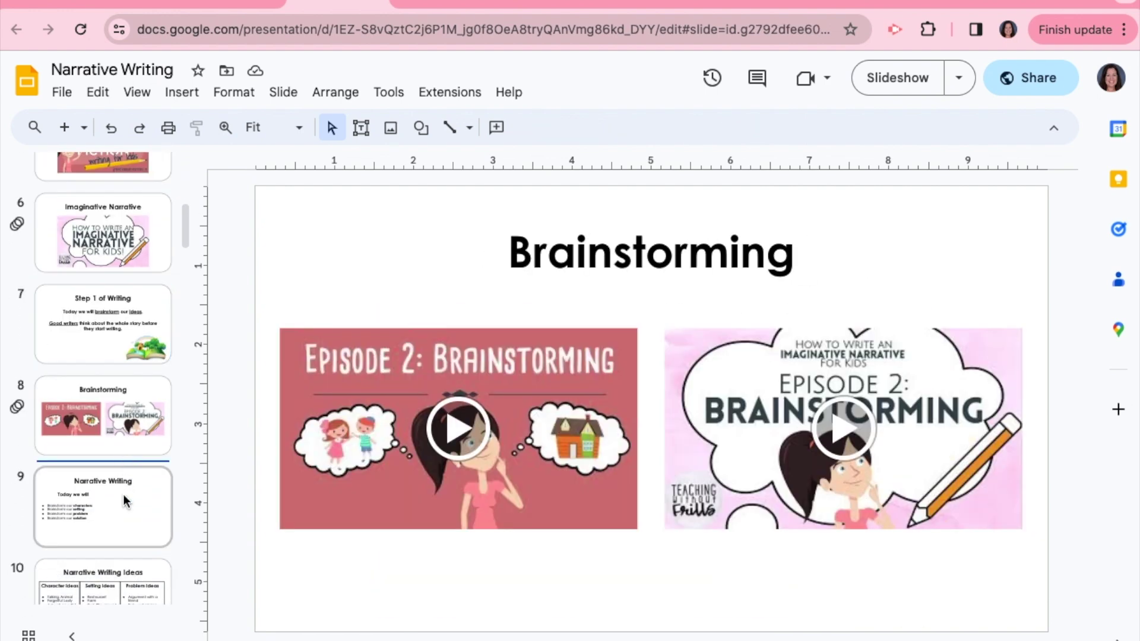
left_click(124, 501)
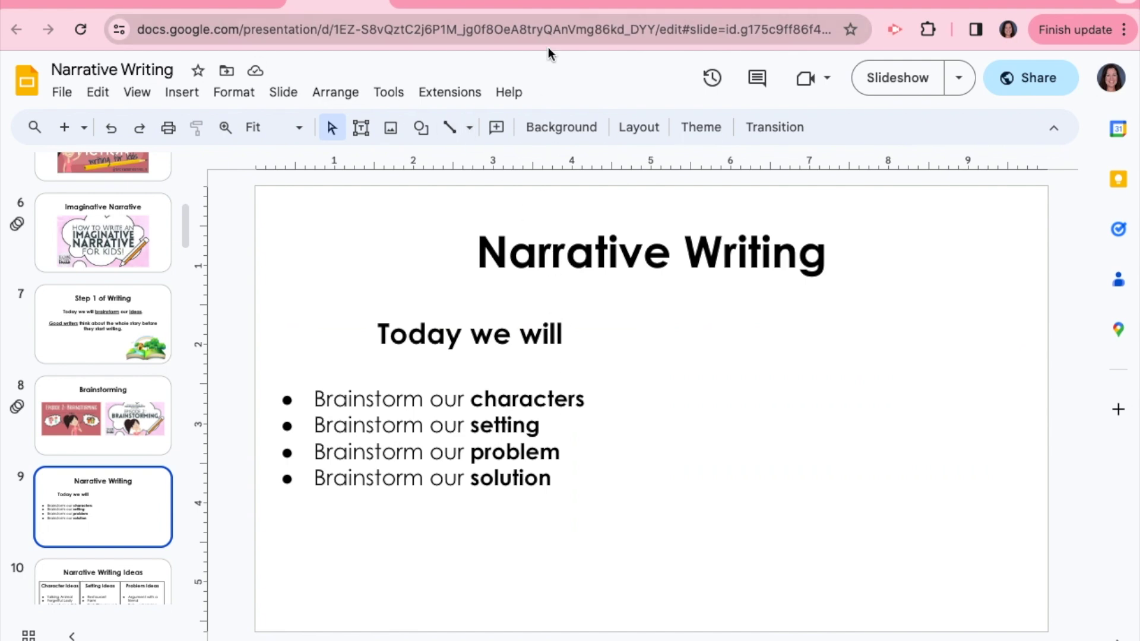
Scroll through the Morphology lesson decks, then switch to the Capitalization - Lesson 1 deck.
left_click(232, 5)
scroll(1054, 304, "down", 5)
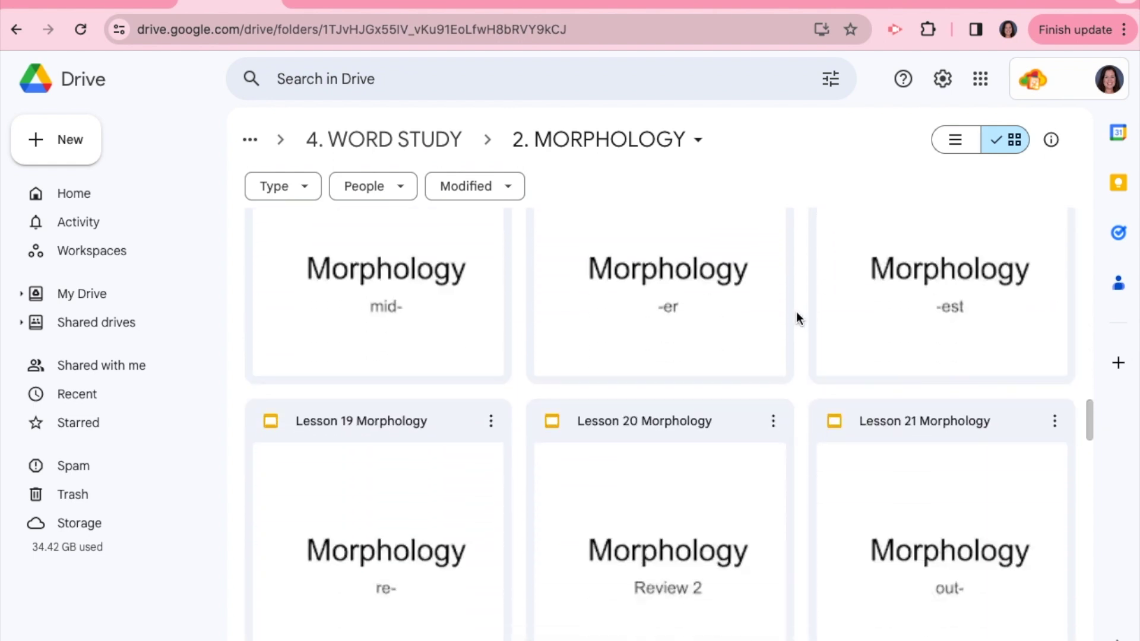
scroll(571, 318, "down", 3)
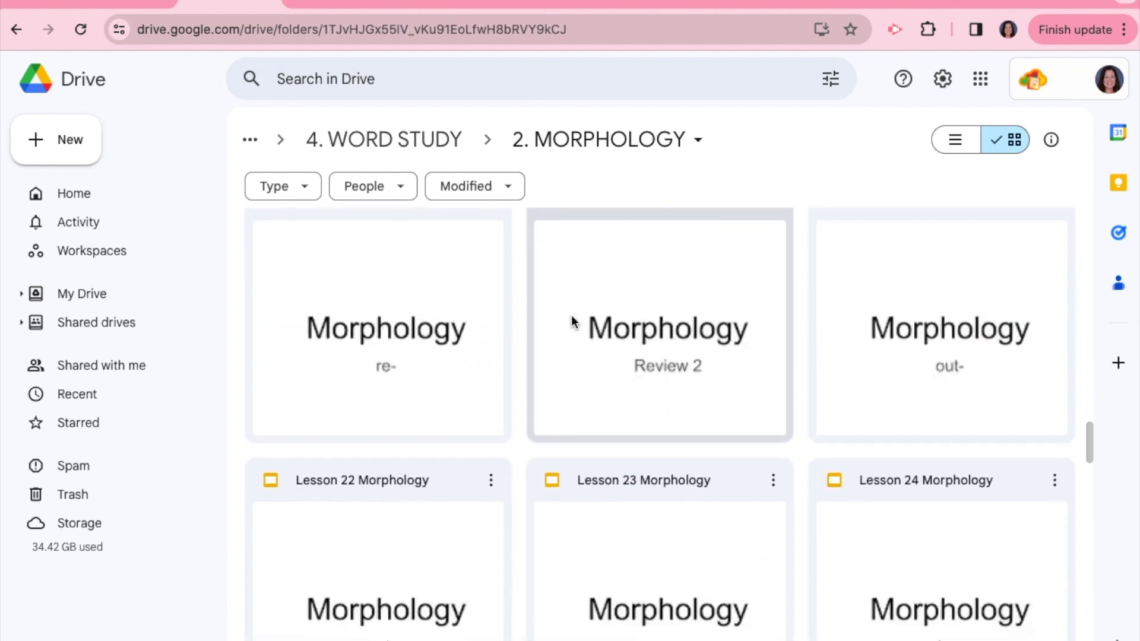
scroll(573, 321, "up", 20)
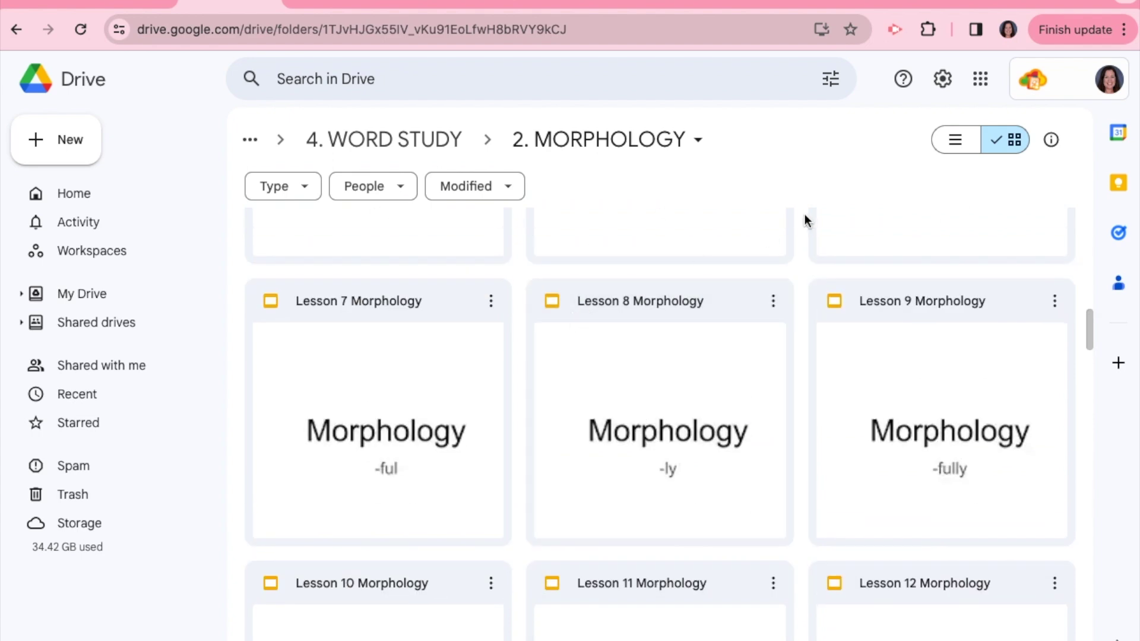
left_click(667, 2)
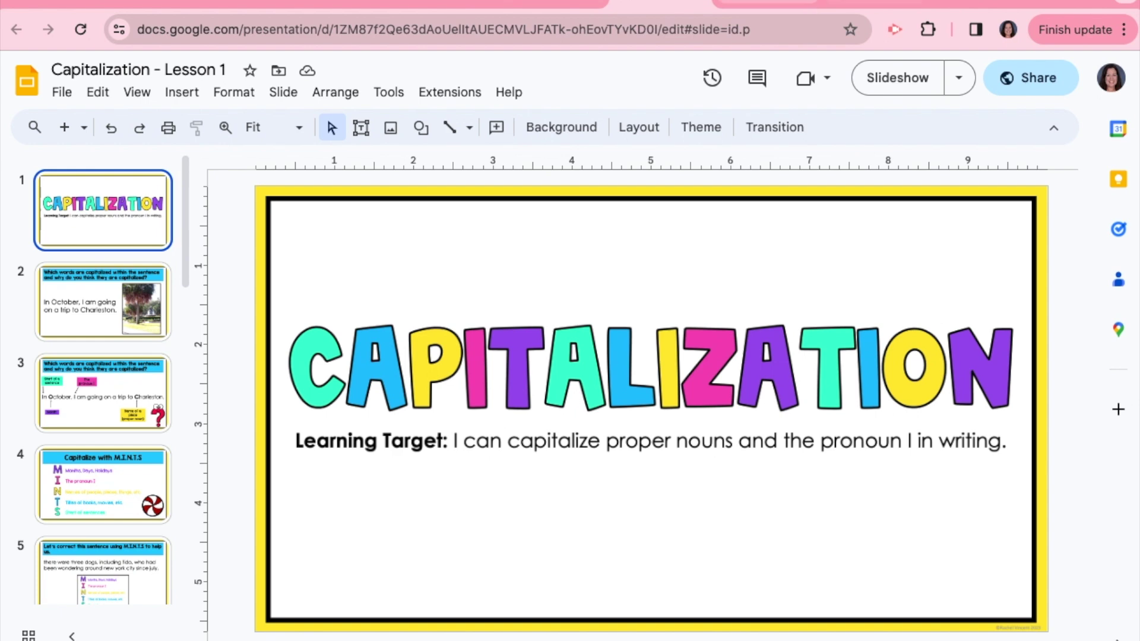
In Capitalization Lesson 3, view slides 2–5 on organizations through the Writing Titles rule.
left_click(562, 3)
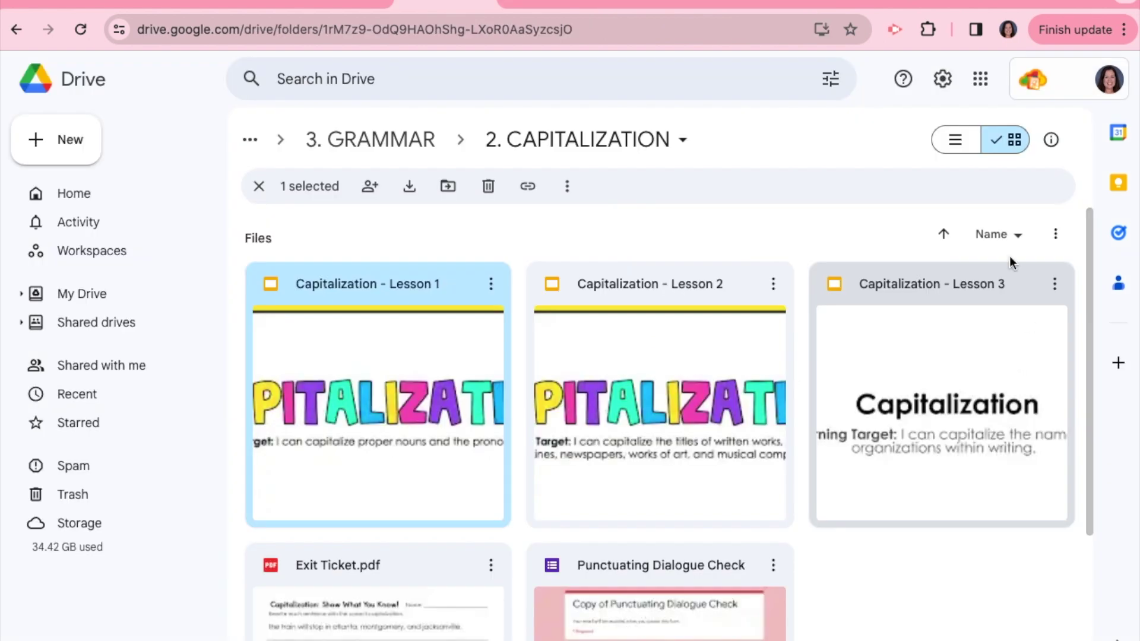
left_click(558, 3)
left_click(128, 309)
left_click(119, 388)
left_click(146, 509)
left_click(145, 574)
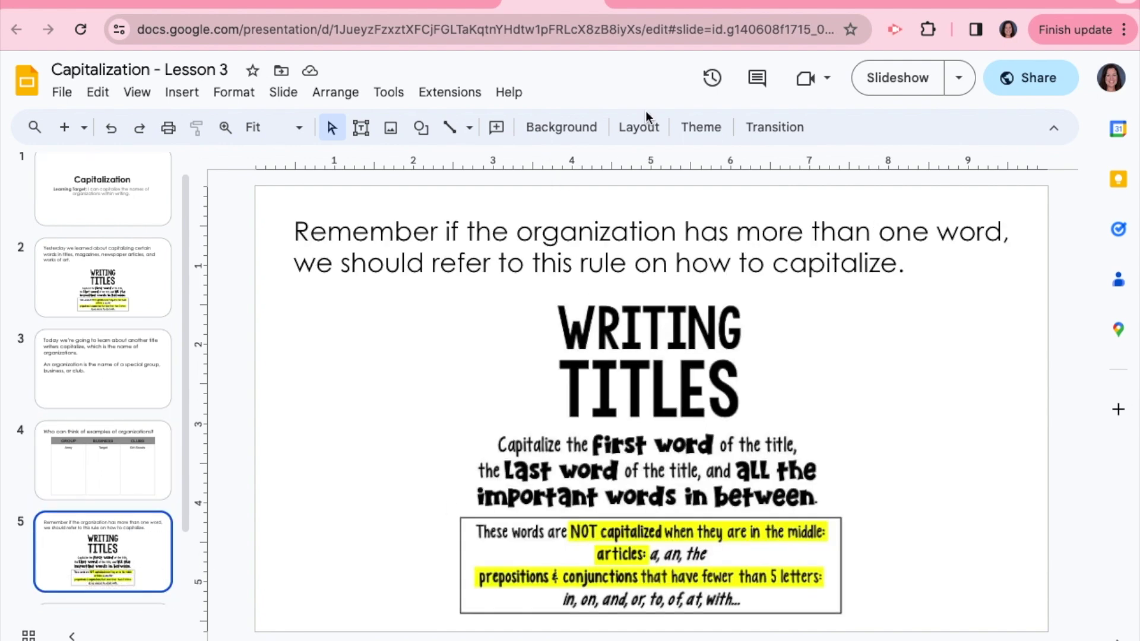
In Capitalization Lesson 1, view the M.I.N.T.S, sentence-correction and How did we do? slides.
left_click(640, 3)
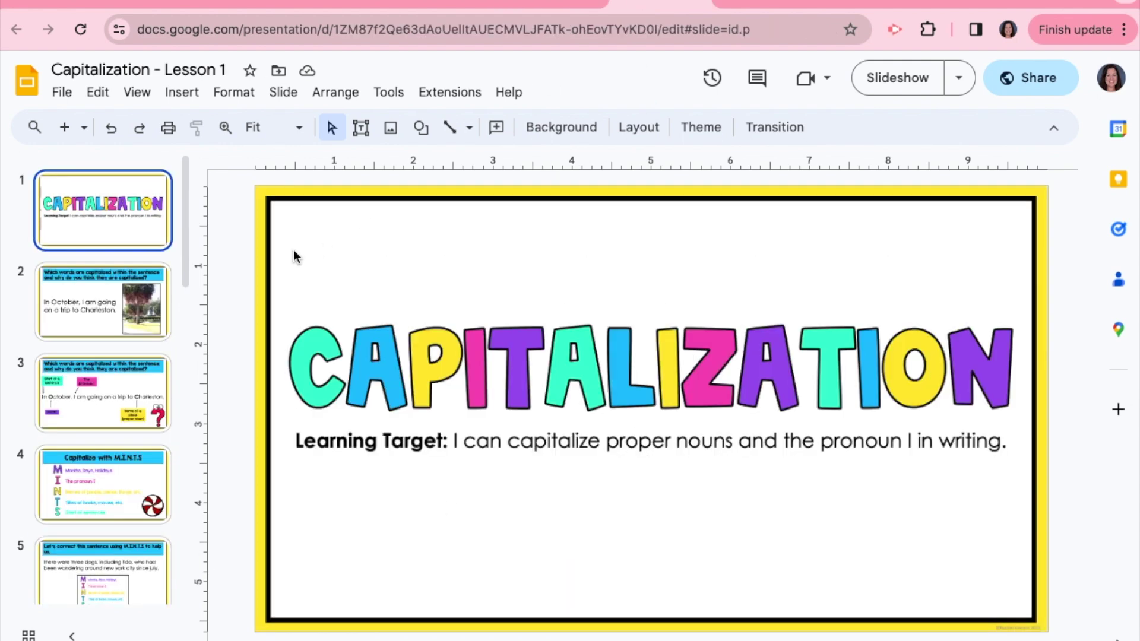
left_click(81, 320)
left_click(110, 394)
left_click(121, 490)
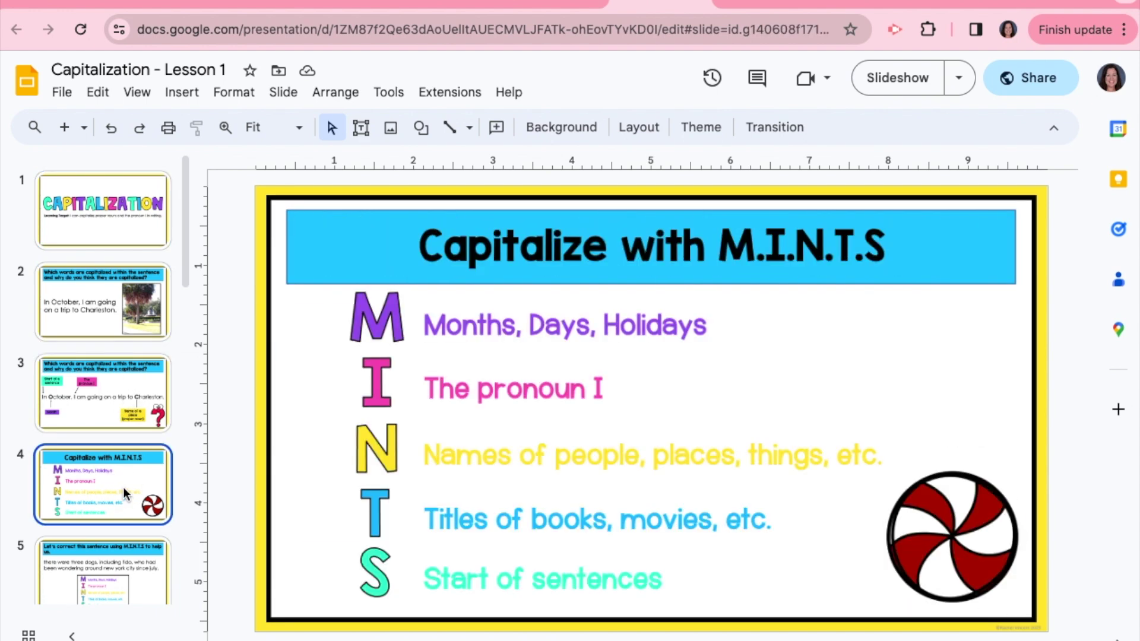
scroll(121, 485, "down", 2)
left_click(134, 514)
scroll(123, 504, "down", 1)
left_click(127, 521)
scroll(128, 520, "down", 2)
scroll(126, 519, "down", 1)
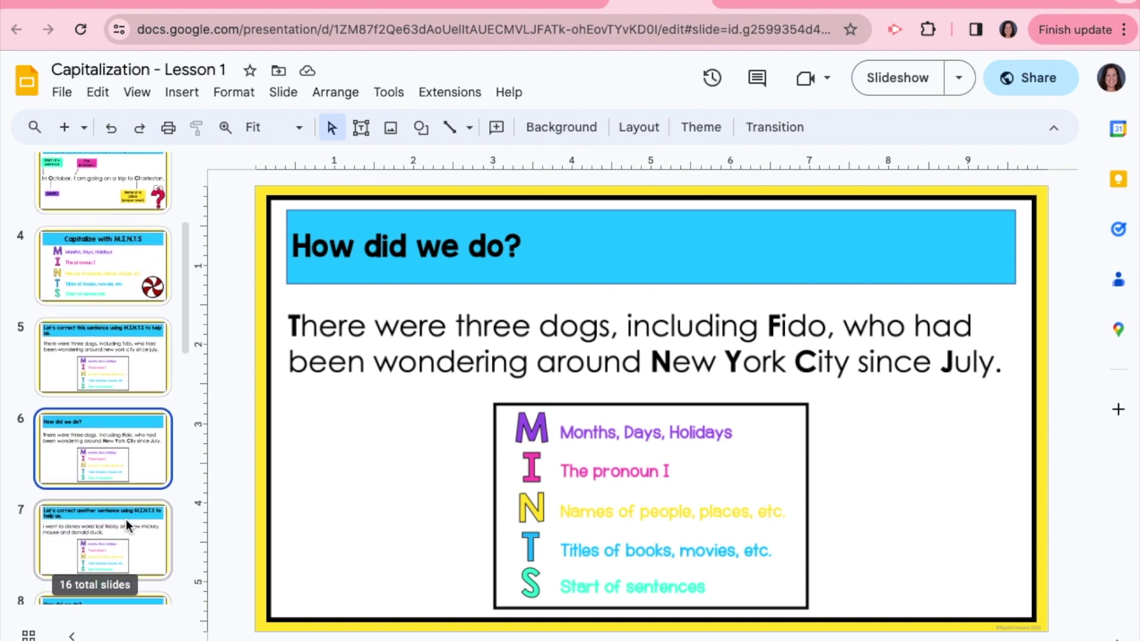
left_click(134, 515)
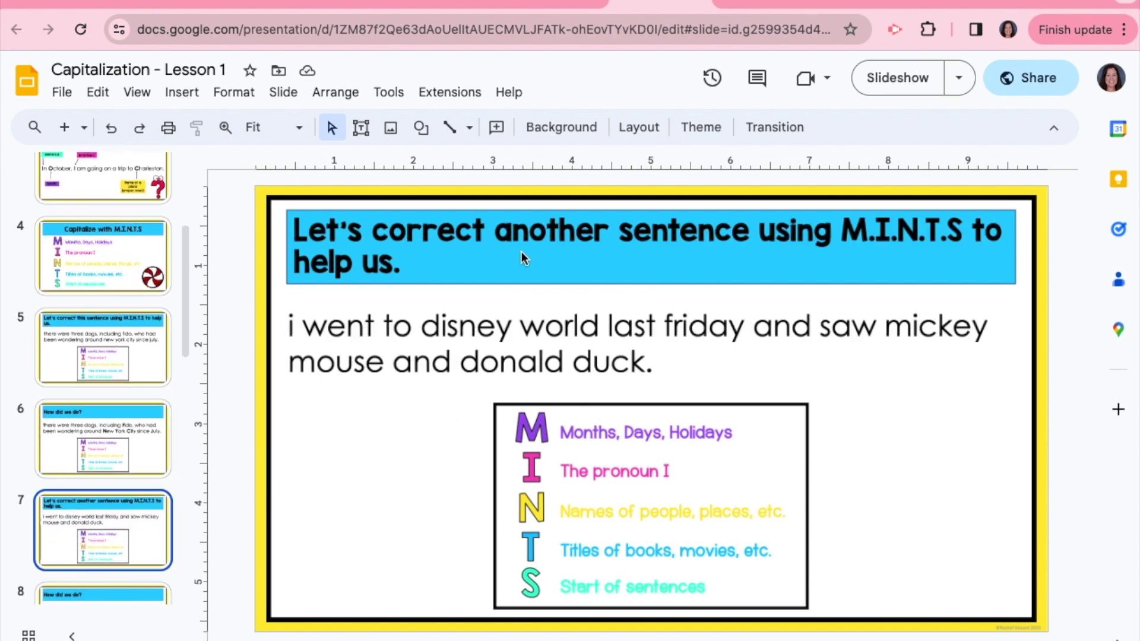
Return to Capitalization Lesson 3 and view slides 2–5 again, ending on Writing Titles.
left_click(548, 10)
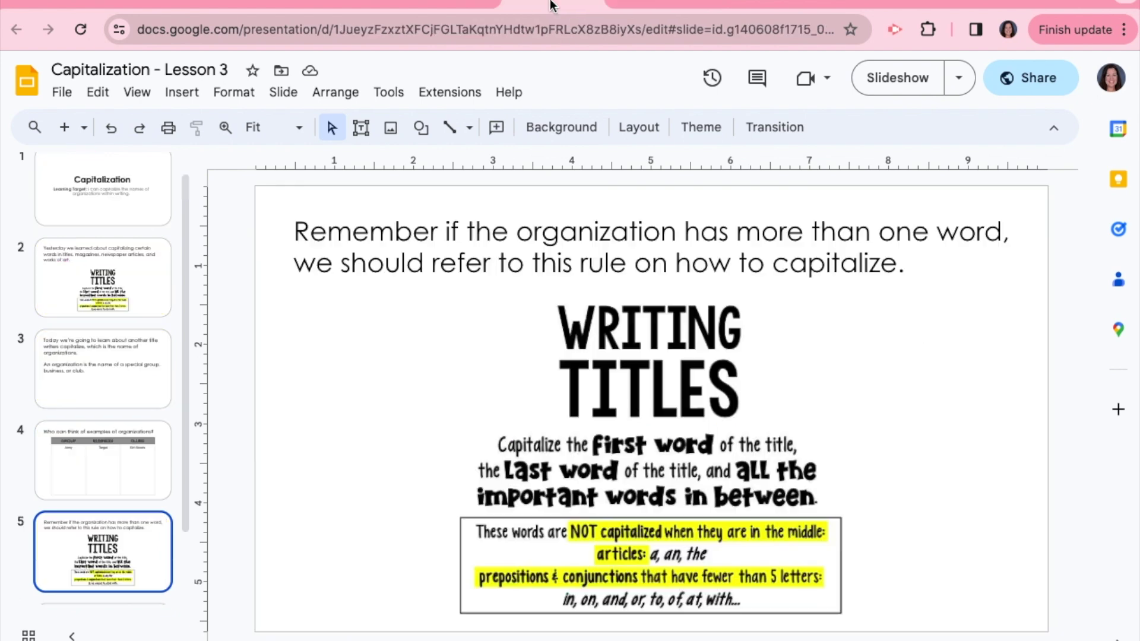
left_click(72, 279)
left_click(65, 393)
left_click(95, 483)
left_click(95, 529)
scroll(102, 472, "up", 1)
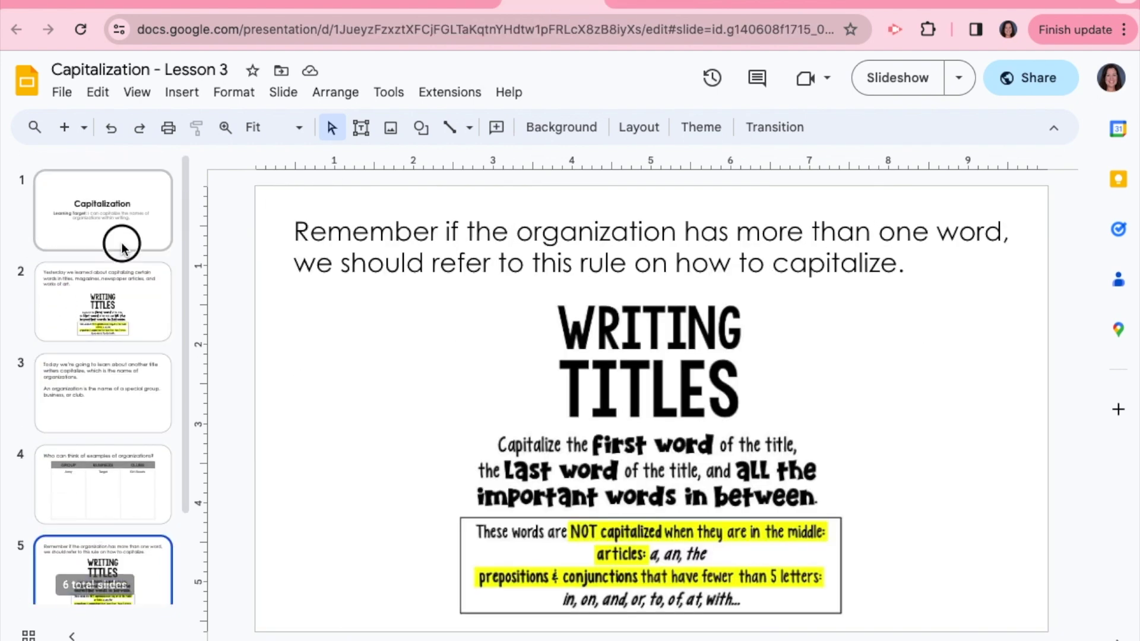